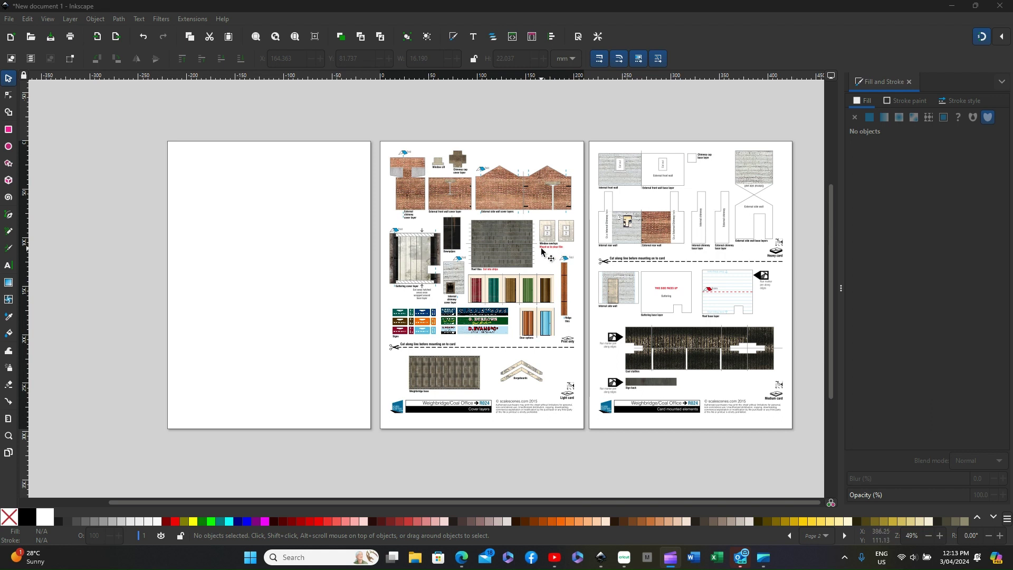
- Drag the two window overlays from the model sheet onto the blank first page and zoom in
{"action": "left_click", "coordinate": [579, 219]}
{"action": "left_click_drag", "start_coordinate": [579, 216], "coordinate": [291, 218]}
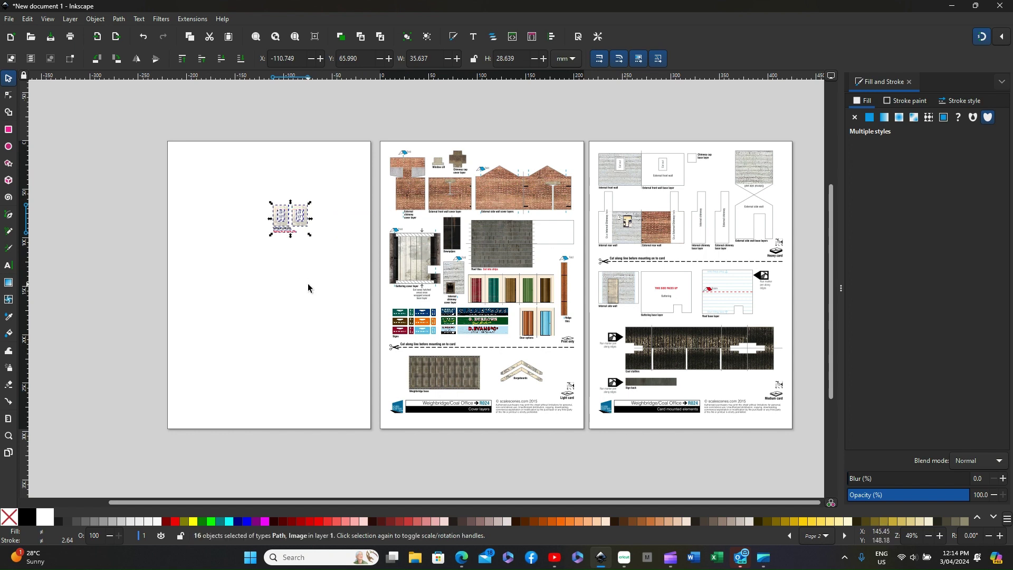
{"action": "left_click", "coordinate": [293, 269]}
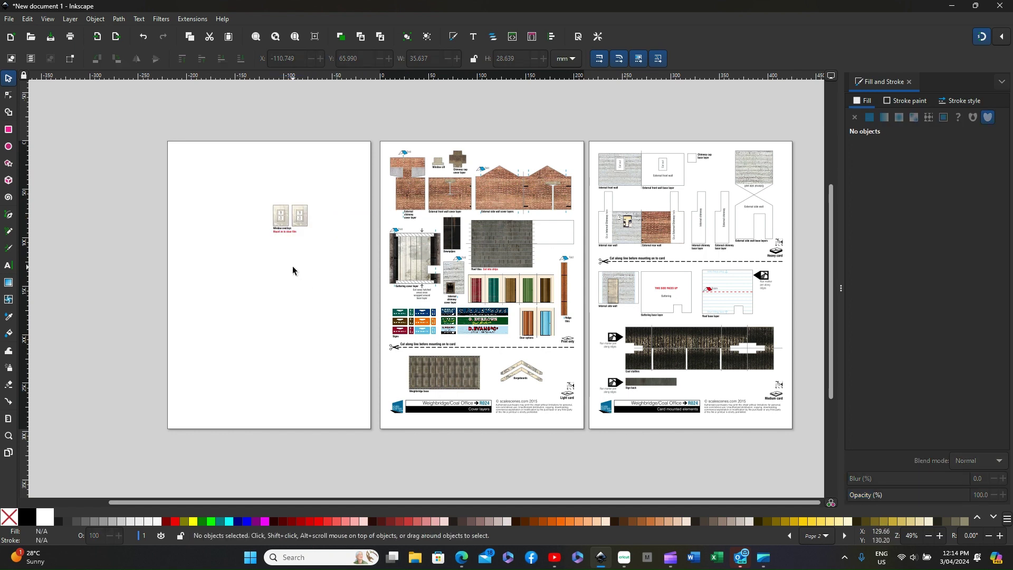
{"action": "scroll", "coordinate": [292, 265], "scroll_direction": "up", "scroll_amount": 3, "text": "ctrl"}
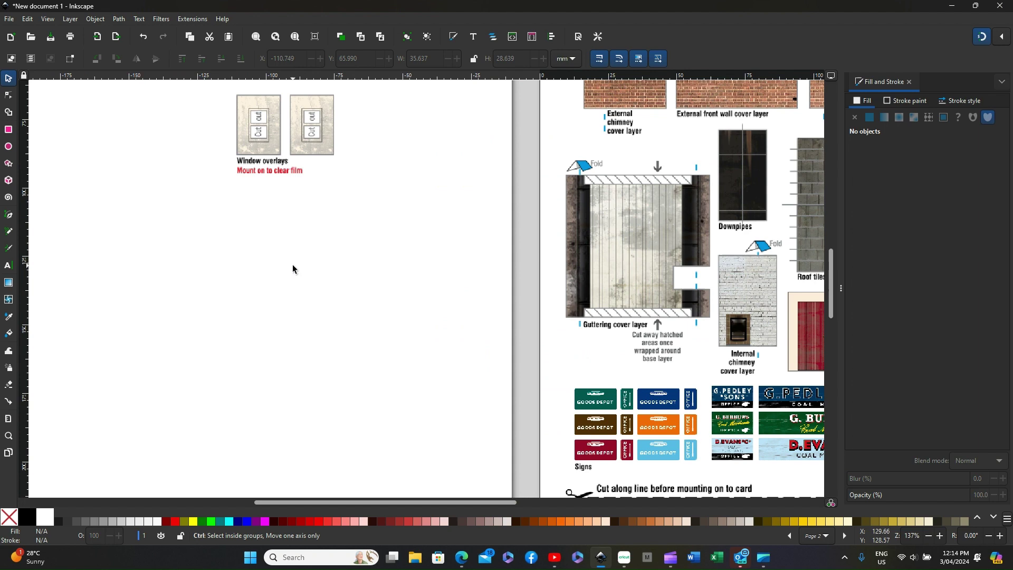
{"action": "left_click_drag", "start_coordinate": [485, 503], "coordinate": [424, 498]}
{"action": "scroll", "coordinate": [513, 388], "scroll_direction": "up", "scroll_amount": 3}
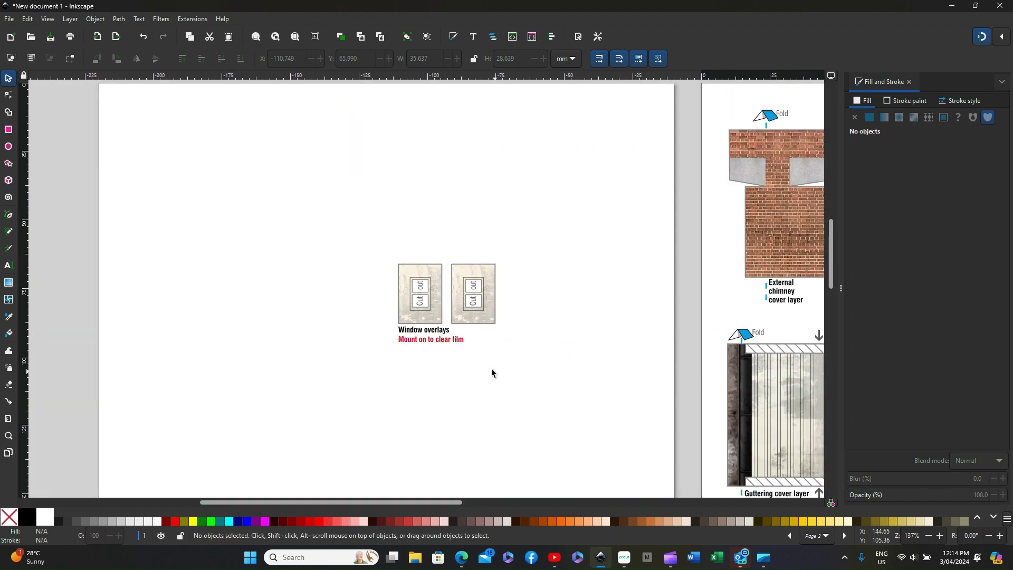
- Delete the 'Window overlays' and 'Mount on to clear film' captions and both 'Cut out' labels
{"action": "left_click", "coordinate": [427, 333]}
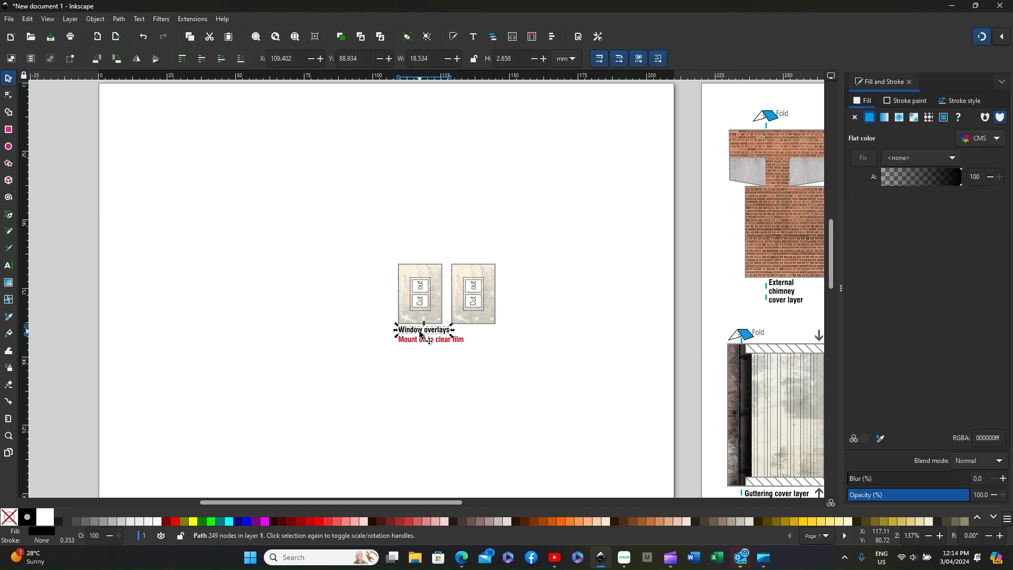
{"action": "key", "text": "Delete"}
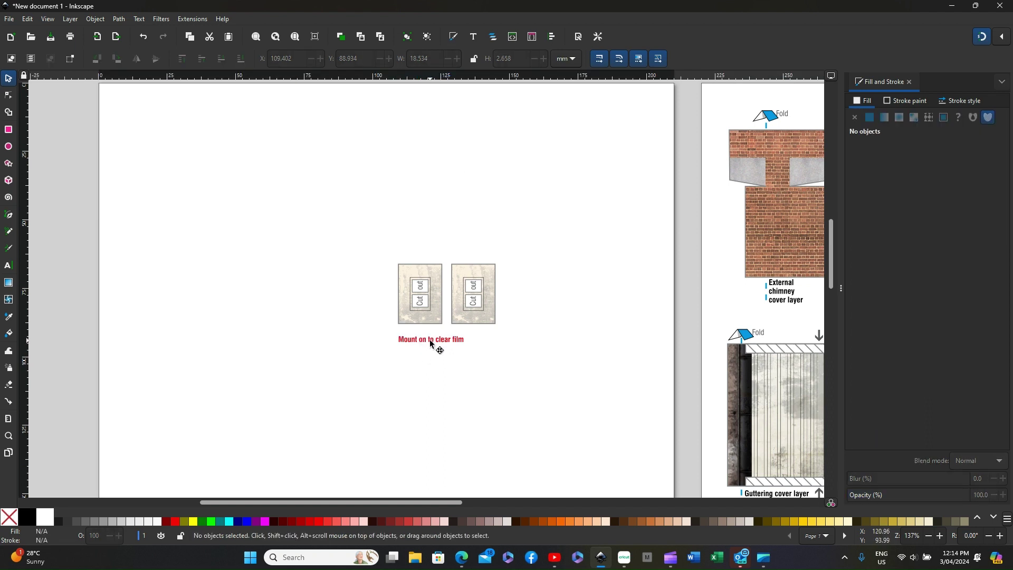
{"action": "left_click", "coordinate": [431, 341]}
{"action": "key", "text": "Delete"}
{"action": "left_click", "coordinate": [422, 290]}
{"action": "key", "text": "Delete"}
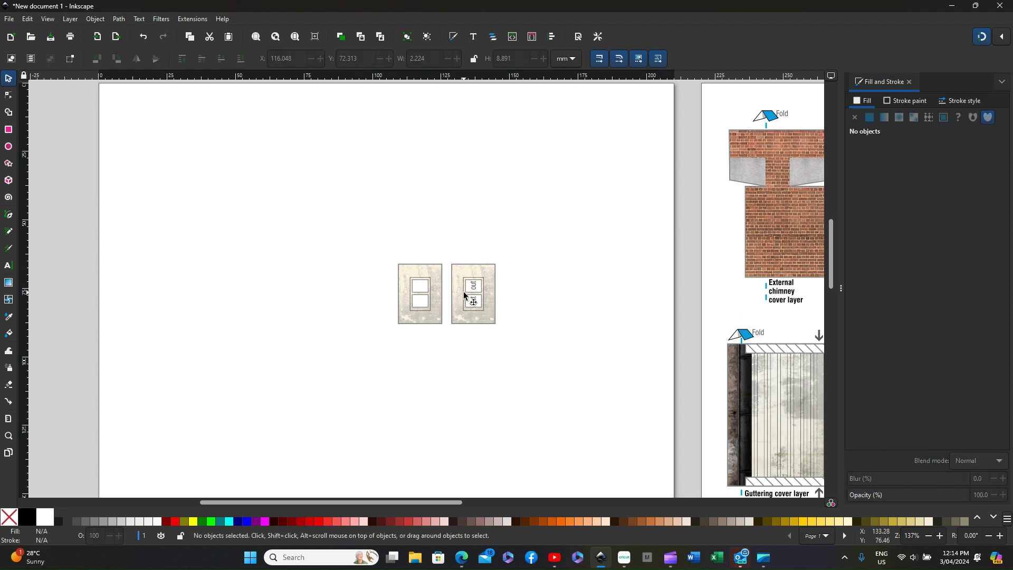
{"action": "left_click", "coordinate": [476, 290]}
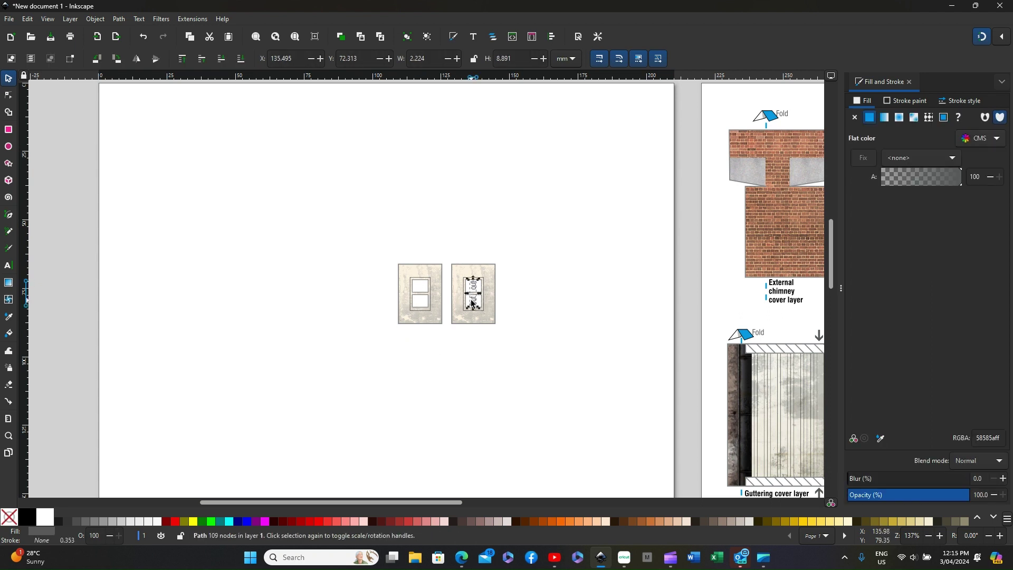
{"action": "key", "text": "Delete"}
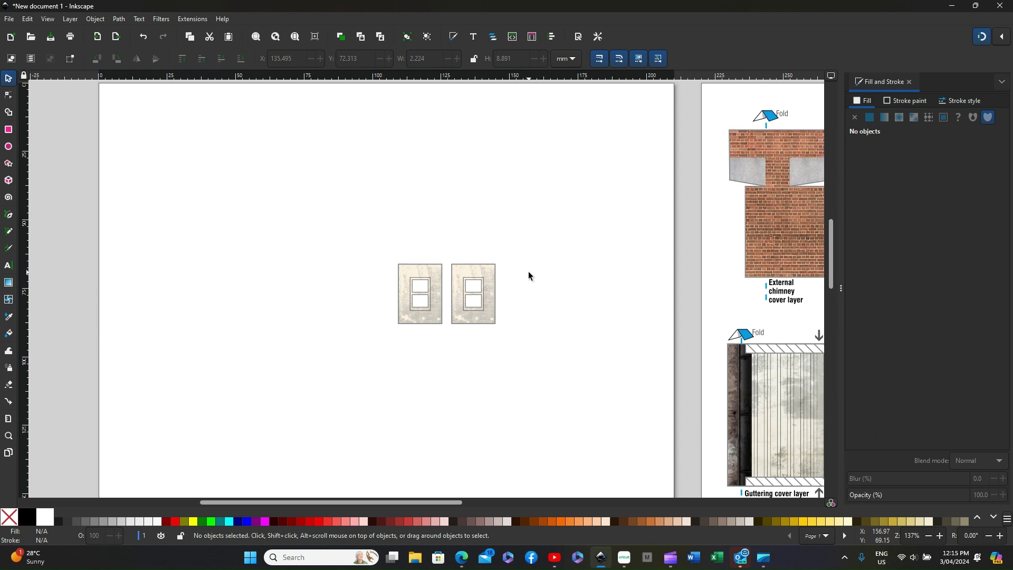
- Pull the texture images and grey fills out of both frames, delete them, and select both outlines
{"action": "left_click_drag", "start_coordinate": [489, 271], "coordinate": [581, 357]}
{"action": "left_click_drag", "start_coordinate": [486, 276], "coordinate": [566, 320]}
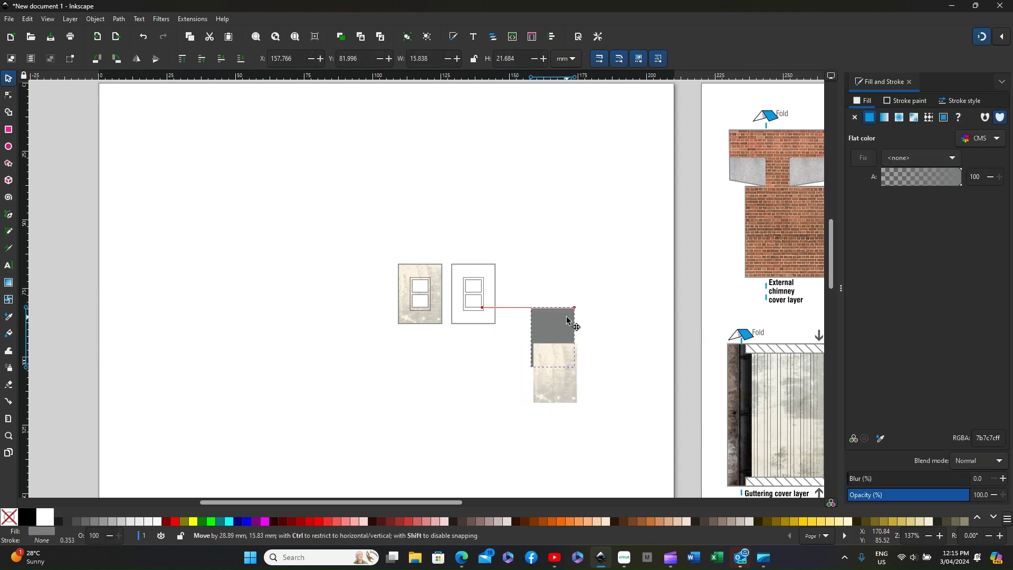
{"action": "left_click", "coordinate": [399, 280]}
{"action": "left_click_drag", "start_coordinate": [410, 281], "coordinate": [294, 333]}
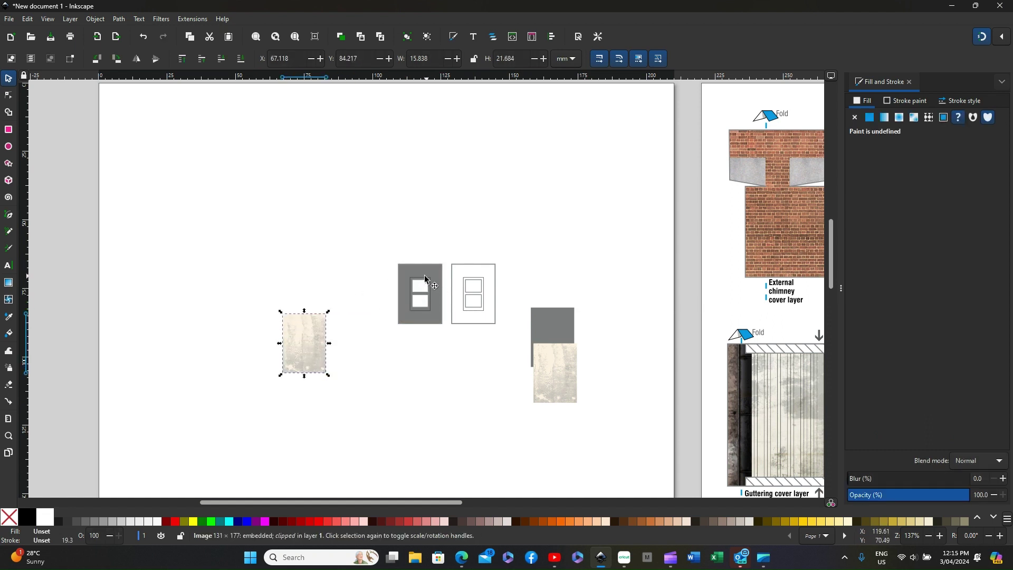
{"action": "left_click_drag", "start_coordinate": [410, 274], "coordinate": [326, 310]}
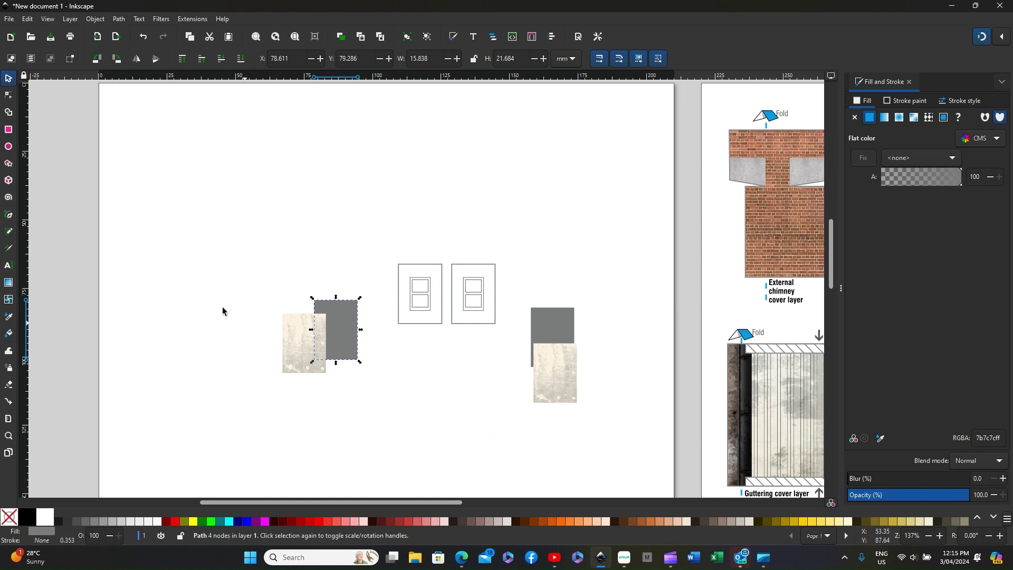
{"action": "left_click_drag", "start_coordinate": [261, 279], "coordinate": [385, 408]}
{"action": "key", "text": "Delete"}
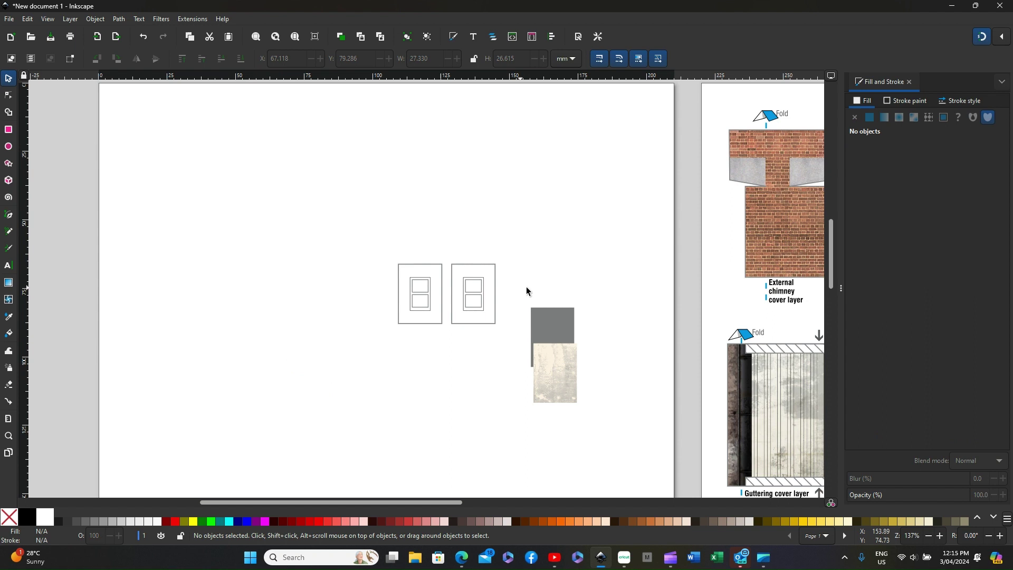
{"action": "left_click_drag", "start_coordinate": [520, 287], "coordinate": [598, 445]}
{"action": "key", "text": "Delete"}
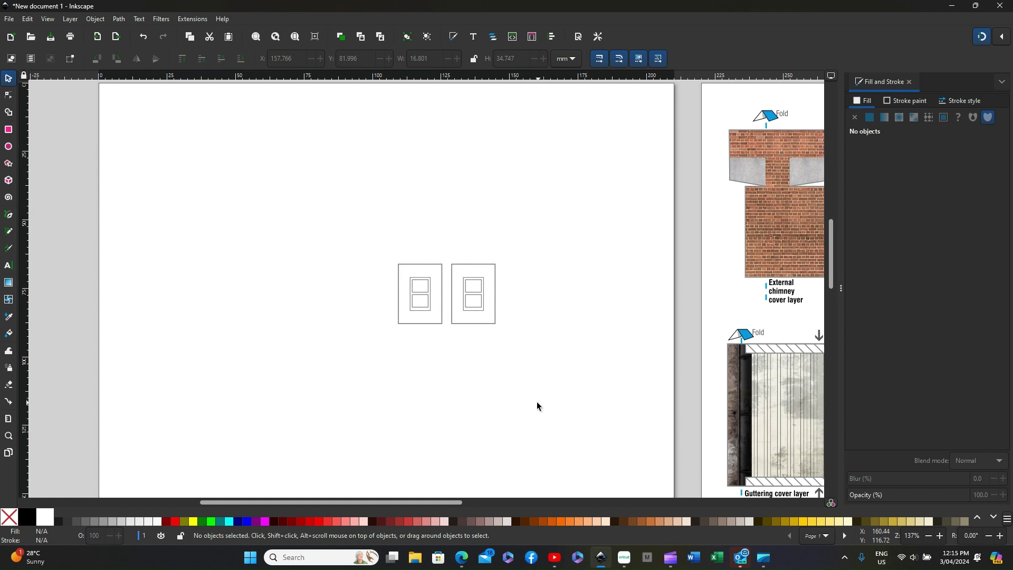
{"action": "left_click_drag", "start_coordinate": [366, 236], "coordinate": [516, 355]}
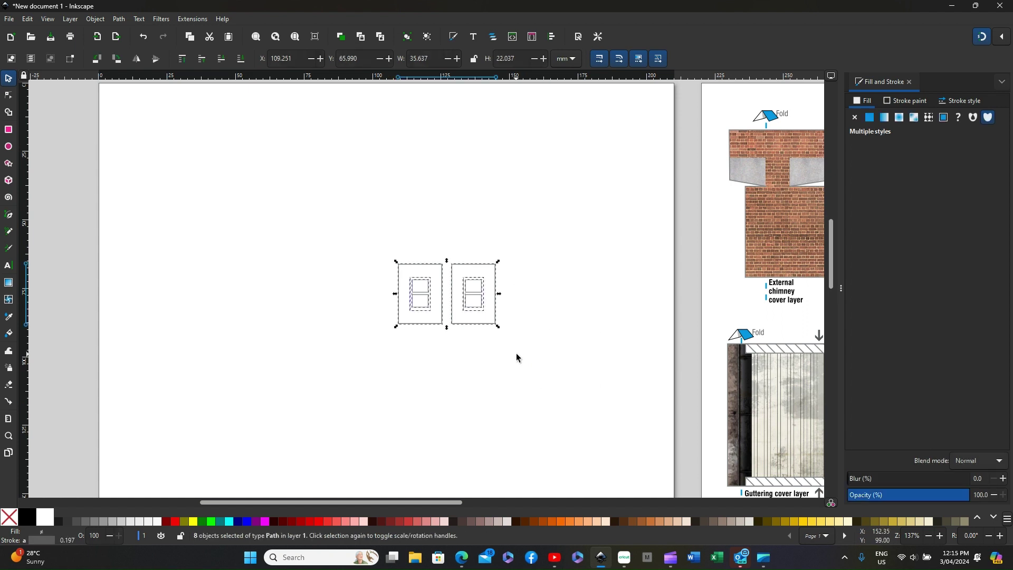
- Copy both window frame outlines and paste them into a new blank document
{"action": "right_click", "coordinate": [435, 269]}
{"action": "left_click", "coordinate": [465, 293]}
{"action": "left_click", "coordinate": [9, 19]}
{"action": "left_click", "coordinate": [28, 39]}
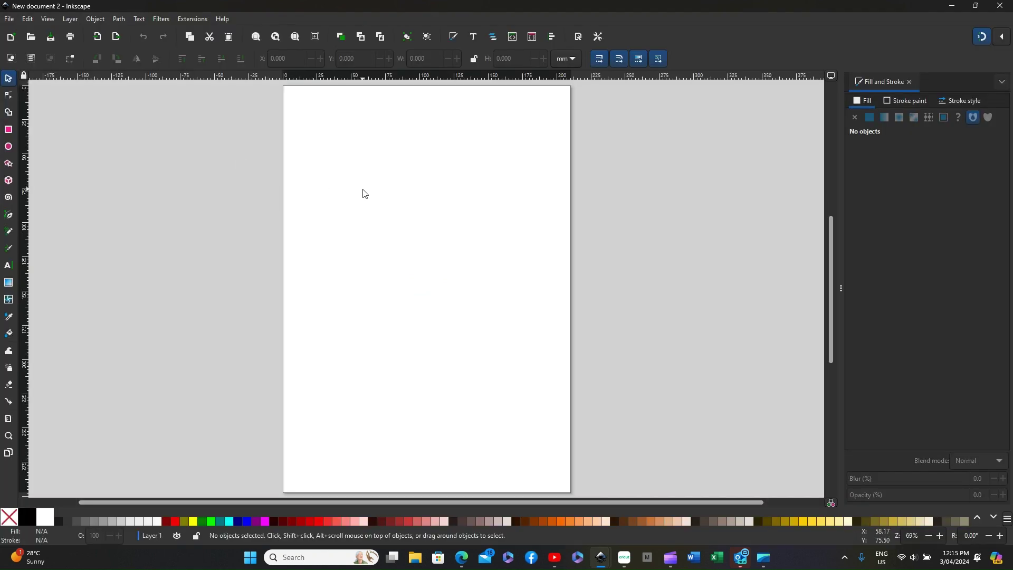
{"action": "right_click", "coordinate": [369, 195]}
{"action": "left_click", "coordinate": [385, 200]}
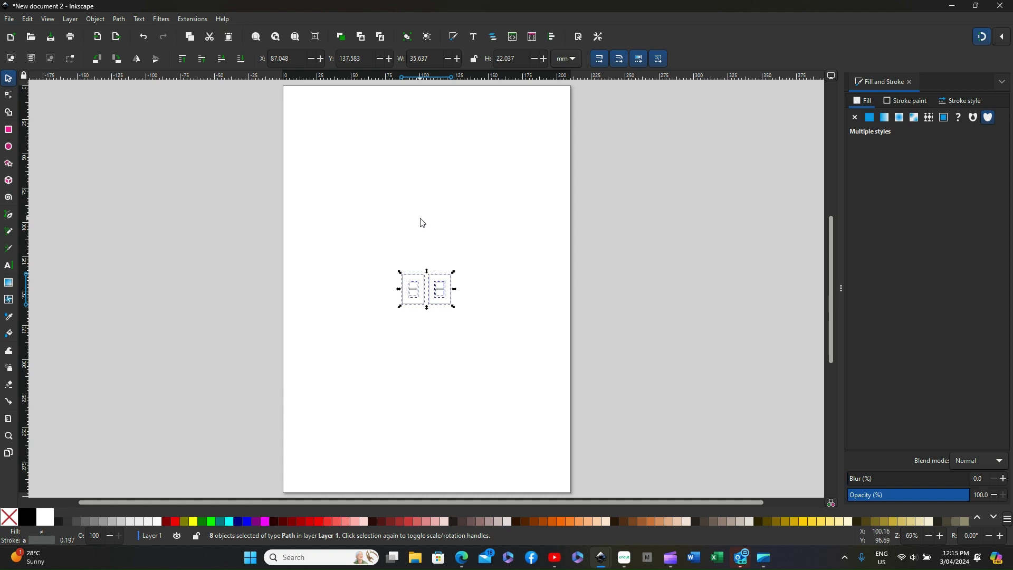
{"action": "scroll", "coordinate": [422, 222], "scroll_direction": "down", "scroll_amount": 2}
{"action": "scroll", "coordinate": [422, 222], "scroll_direction": "up", "scroll_amount": 4}
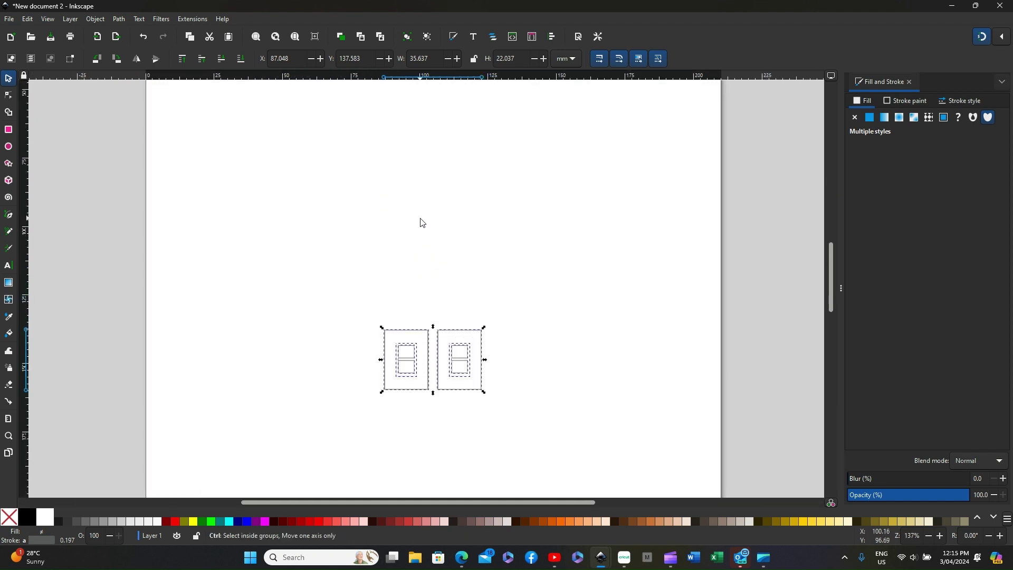
{"action": "scroll", "coordinate": [422, 222], "scroll_direction": "down", "scroll_amount": 3}
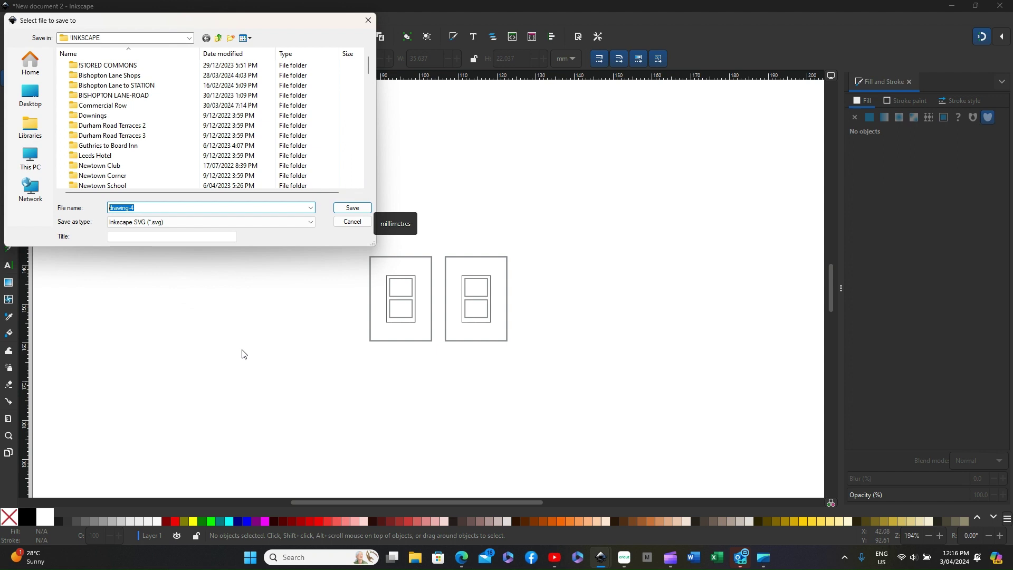
- Save the outlines as an Inkscape SVG named '!!File60' in the !INKSCAPE folder
{"action": "type", "text": "!!F"}
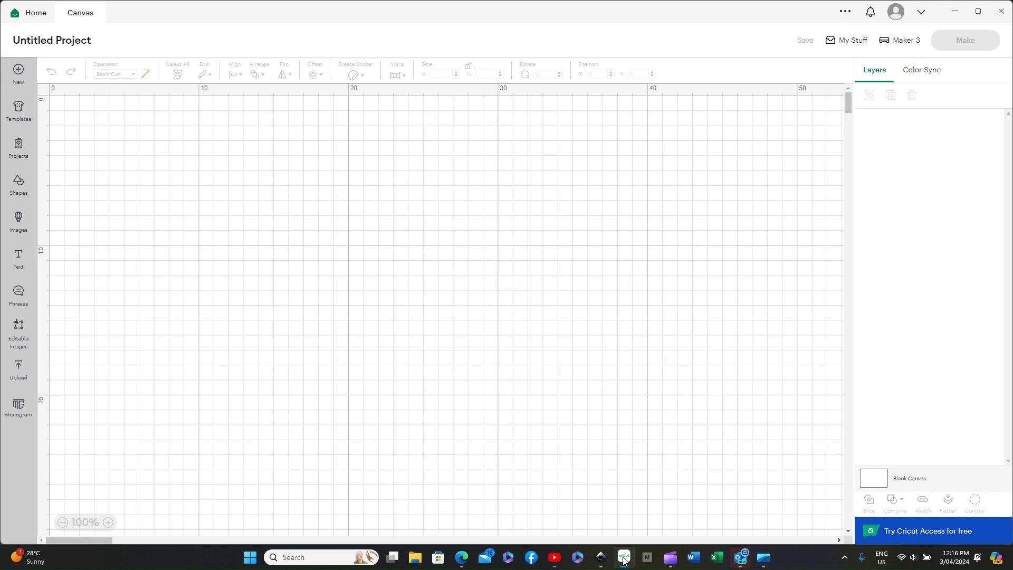
- Start a new image upload in Cricut Design Space and pick the !!File60 file from the computer
{"action": "left_click", "coordinate": [21, 364]}
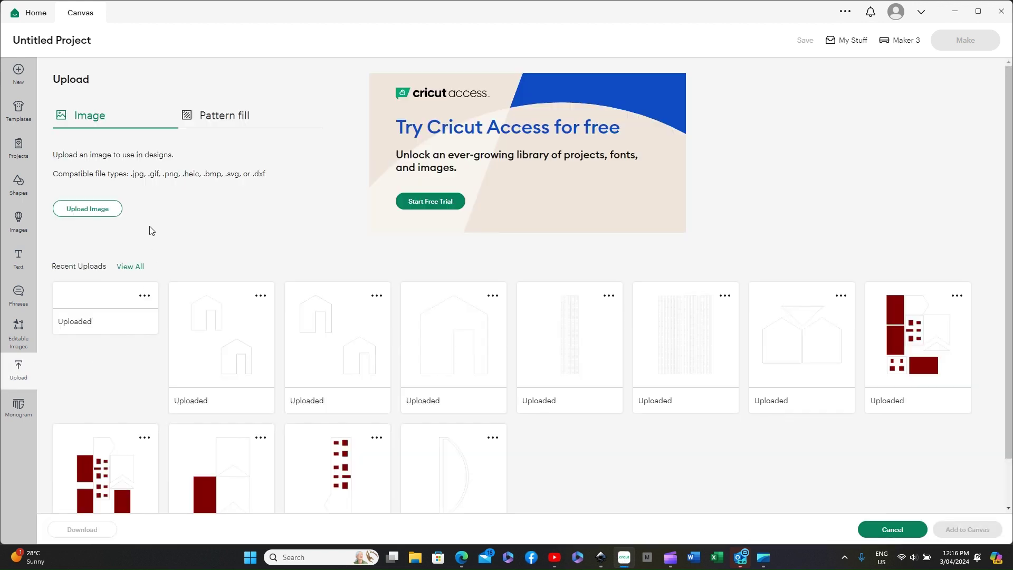
{"action": "left_click", "coordinate": [114, 212]}
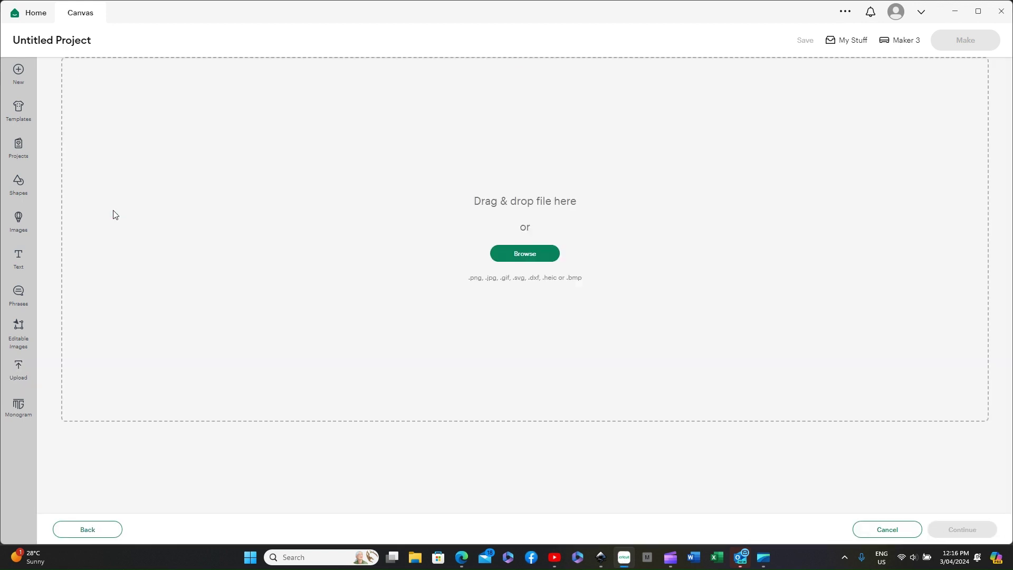
{"action": "left_click", "coordinate": [551, 261]}
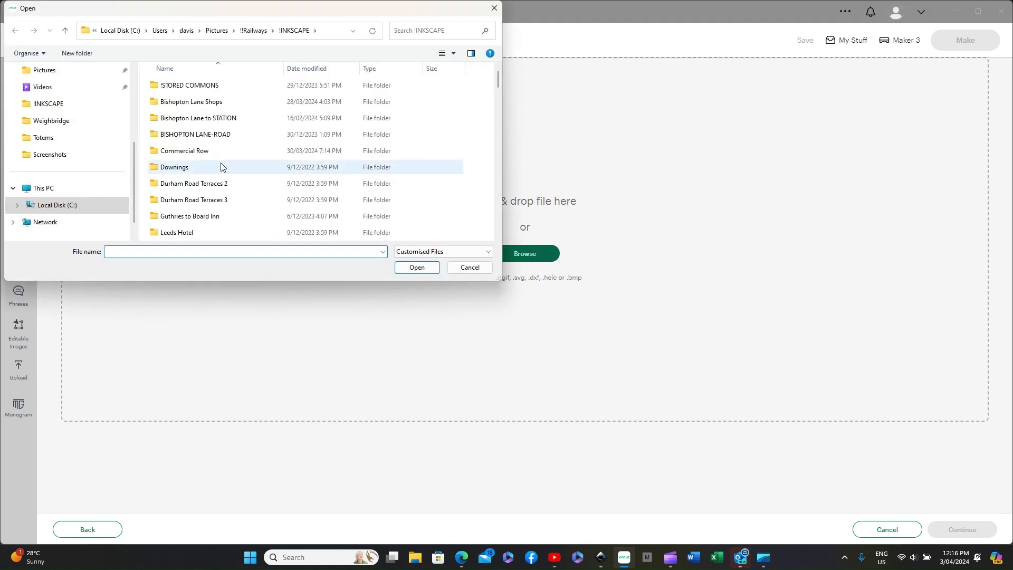
{"action": "scroll", "coordinate": [222, 166], "scroll_direction": "down", "scroll_amount": 6}
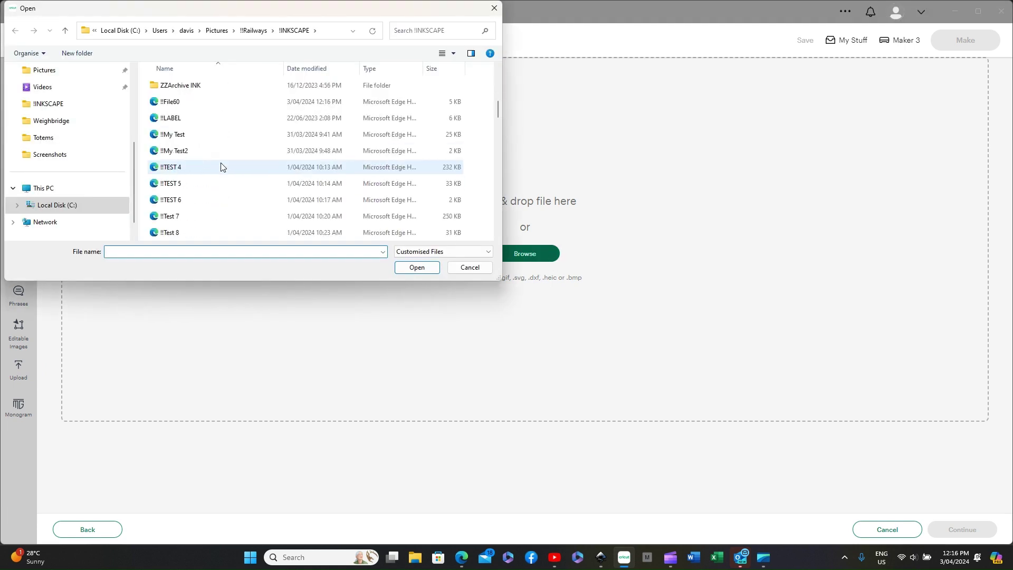
{"action": "left_click", "coordinate": [170, 102]}
{"action": "left_click", "coordinate": [417, 267]}
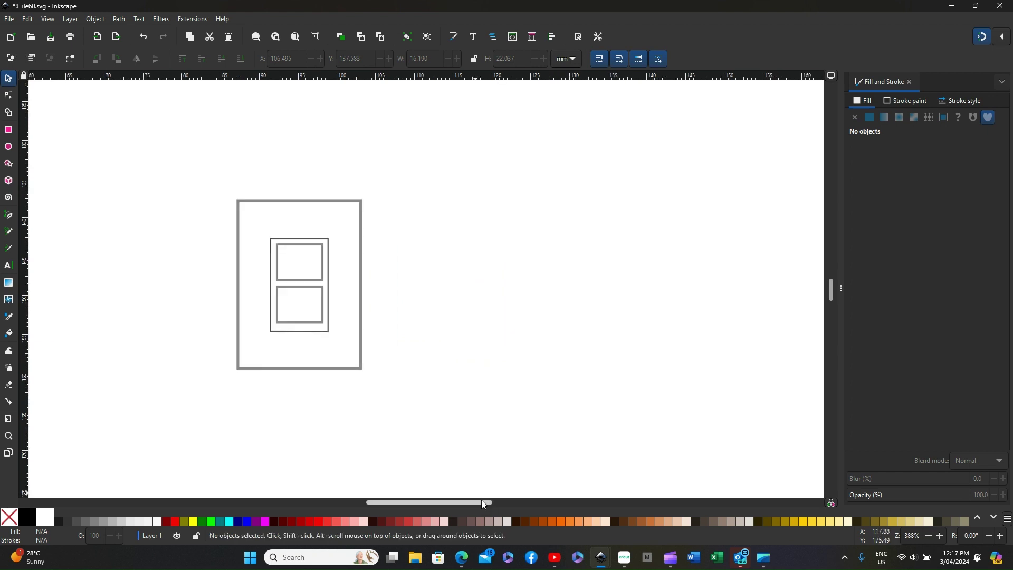
- Scroll the Inkscape canvas horizontally to centre the window-frame outline drawing
{"action": "left_click_drag", "start_coordinate": [481, 499], "coordinate": [451, 502]}
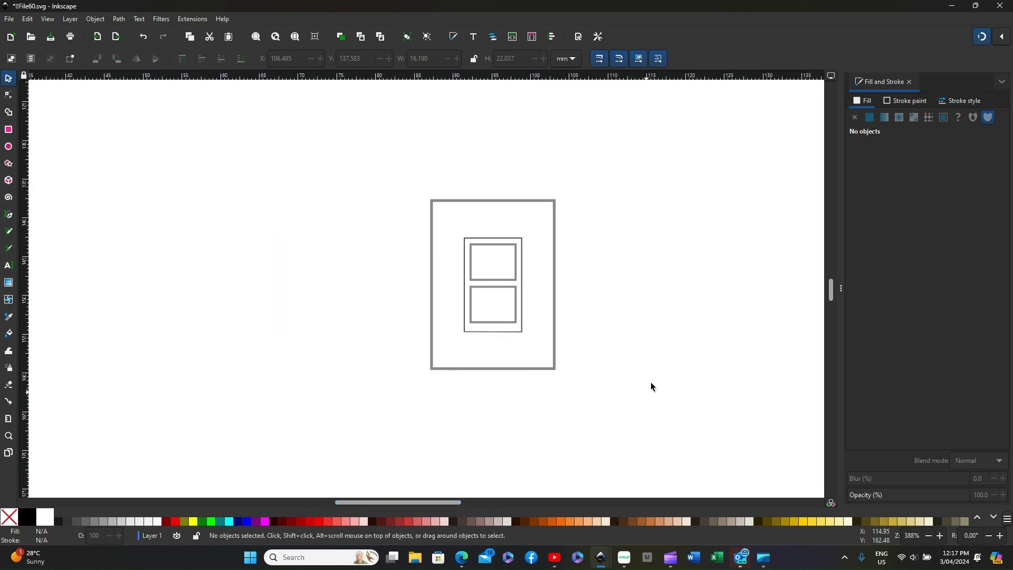
- Set the stroke of all four window-frame outlines to black, RGB 0, 0, 0
{"action": "left_click_drag", "start_coordinate": [417, 183], "coordinate": [575, 400]}
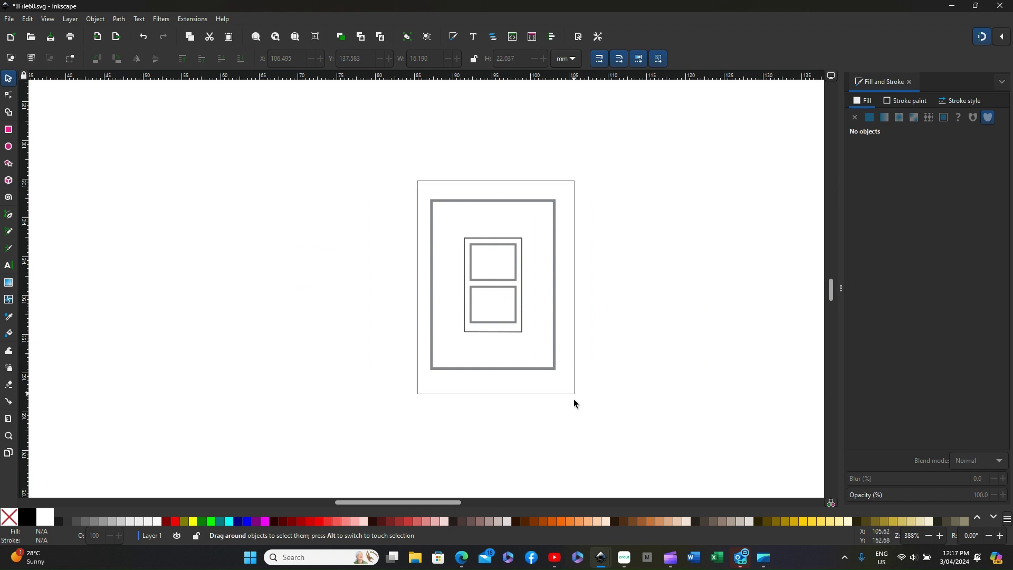
{"action": "left_click", "coordinate": [901, 99]}
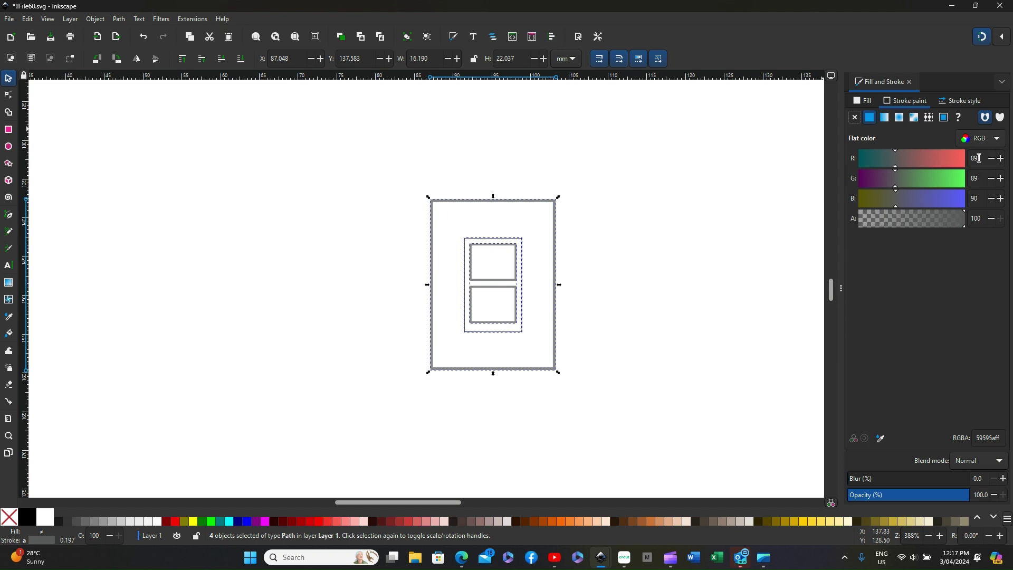
{"action": "left_click_drag", "start_coordinate": [979, 158], "coordinate": [969, 158]}
{"action": "type", "text": "0"}
{"action": "double_click", "coordinate": [982, 176]}
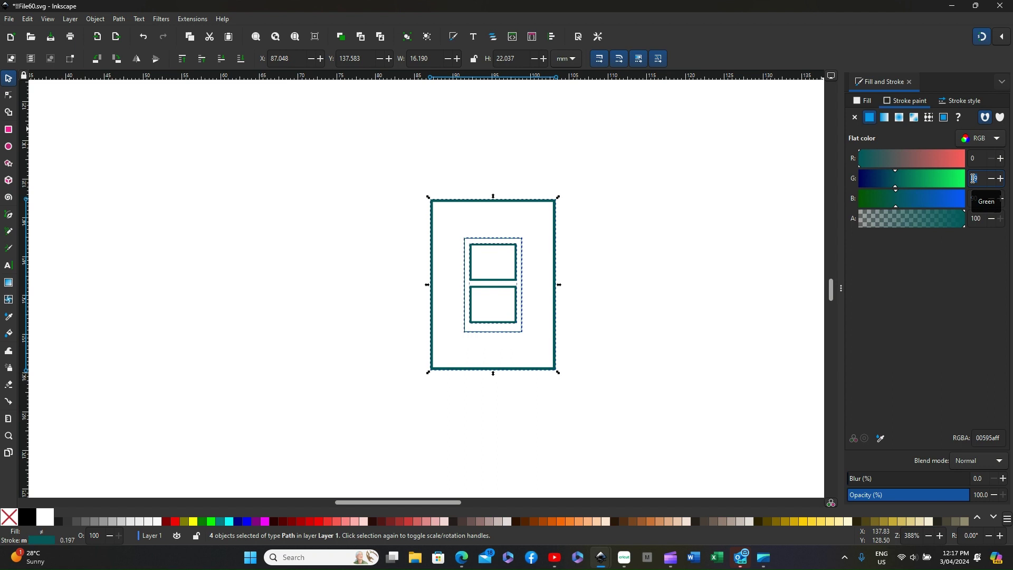
{"action": "type", "text": "0"}
{"action": "left_click_drag", "start_coordinate": [982, 198], "coordinate": [969, 201]}
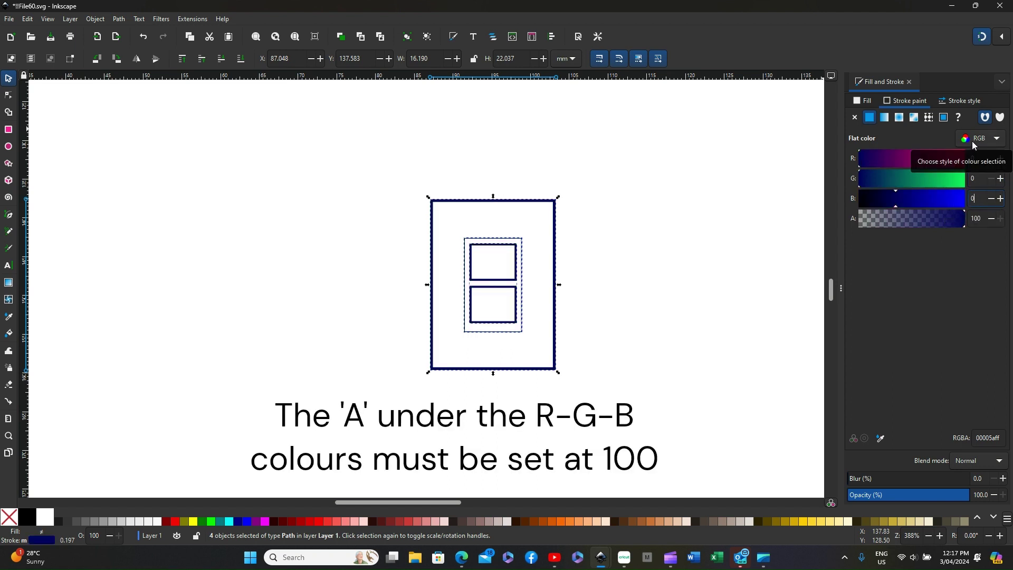
{"action": "left_click", "coordinate": [998, 142]}
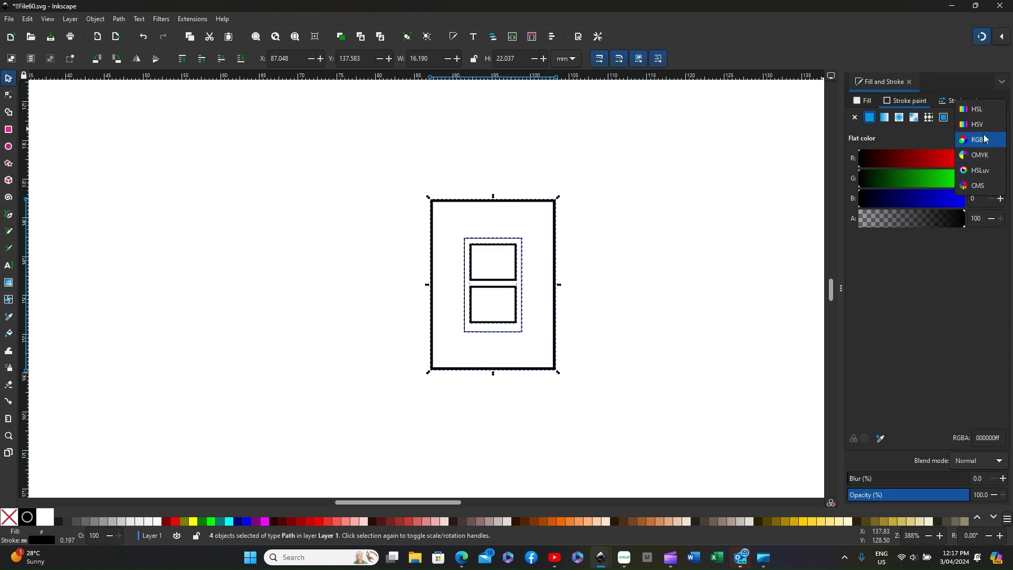
{"action": "left_click", "coordinate": [985, 145]}
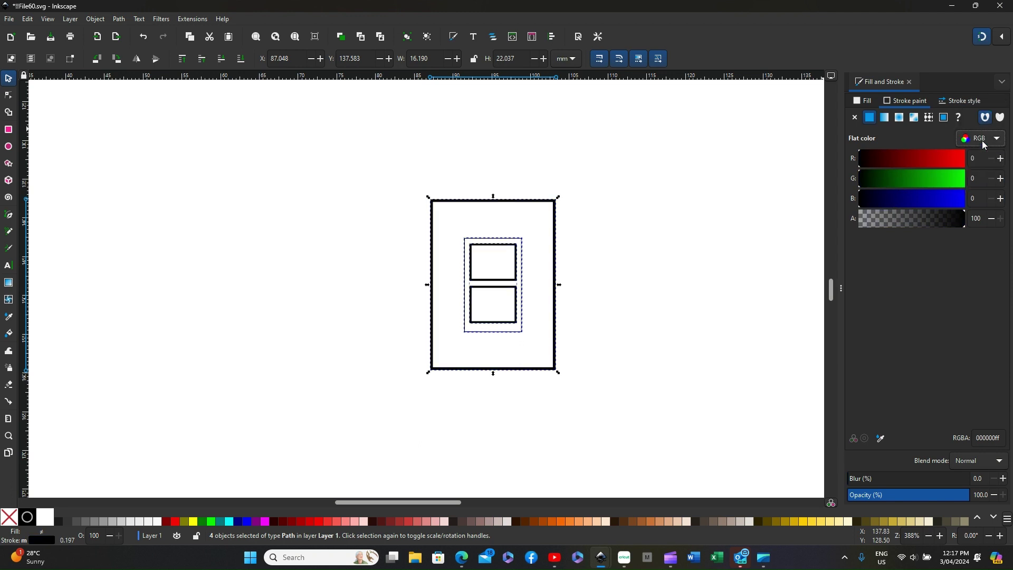
- Check the recoloured frame and pane outlines, save !!File60, and return to Cricut Design Space
{"action": "left_click", "coordinate": [600, 247]}
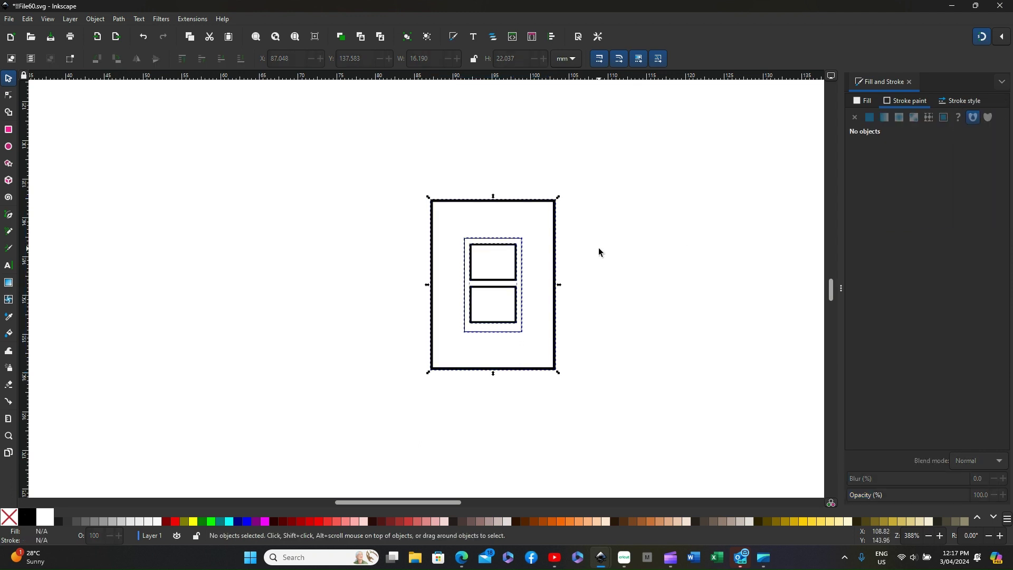
{"action": "left_click", "coordinate": [495, 244]}
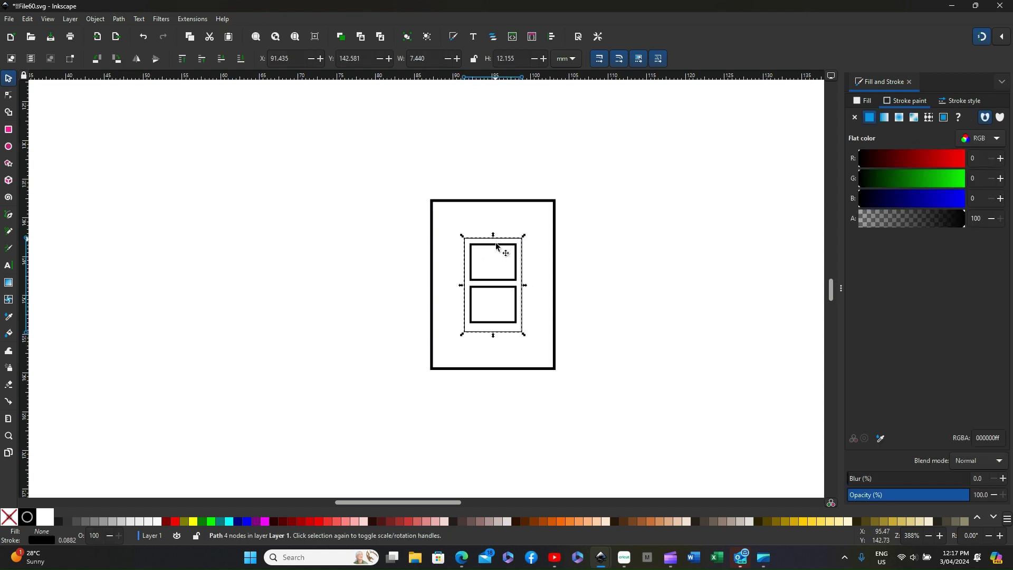
{"action": "left_click", "coordinate": [497, 284]}
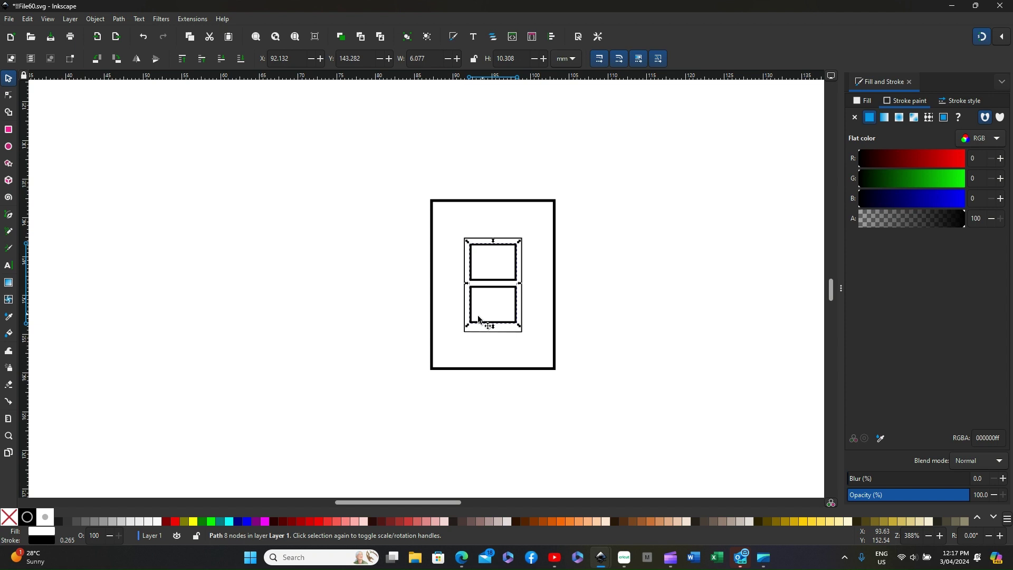
{"action": "left_click", "coordinate": [430, 336]}
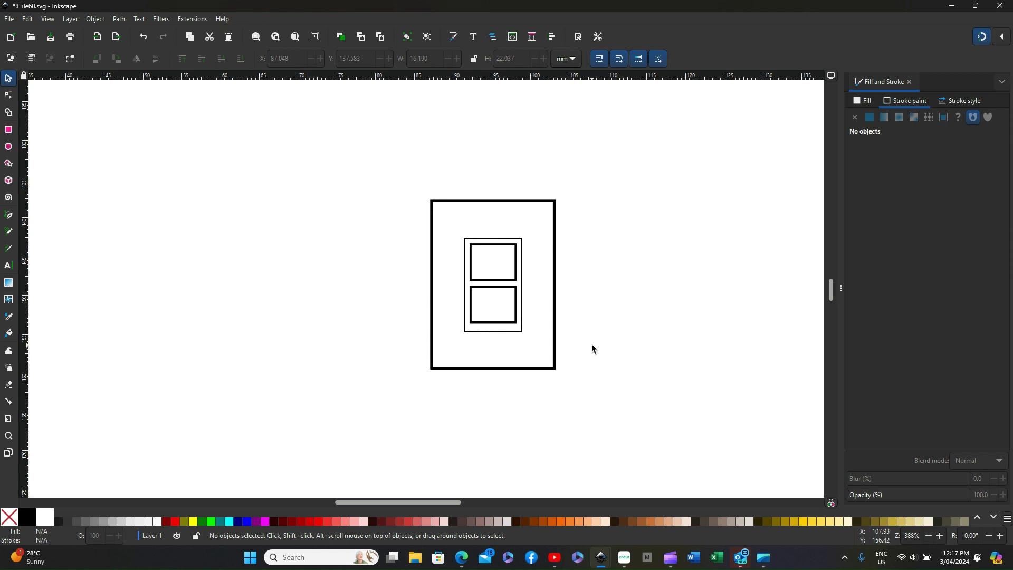
{"action": "left_click", "coordinate": [9, 19]}
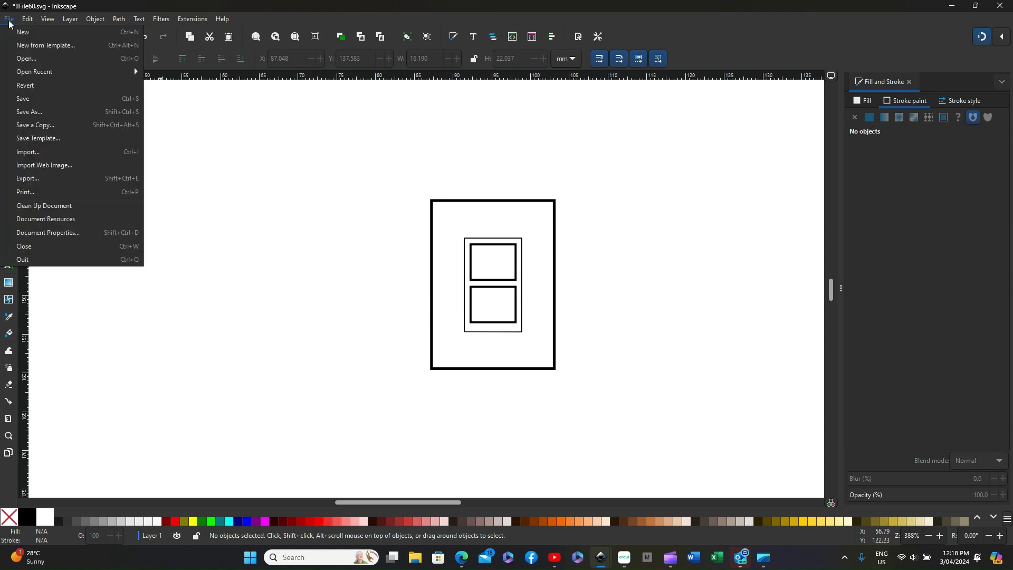
{"action": "left_click", "coordinate": [27, 99]}
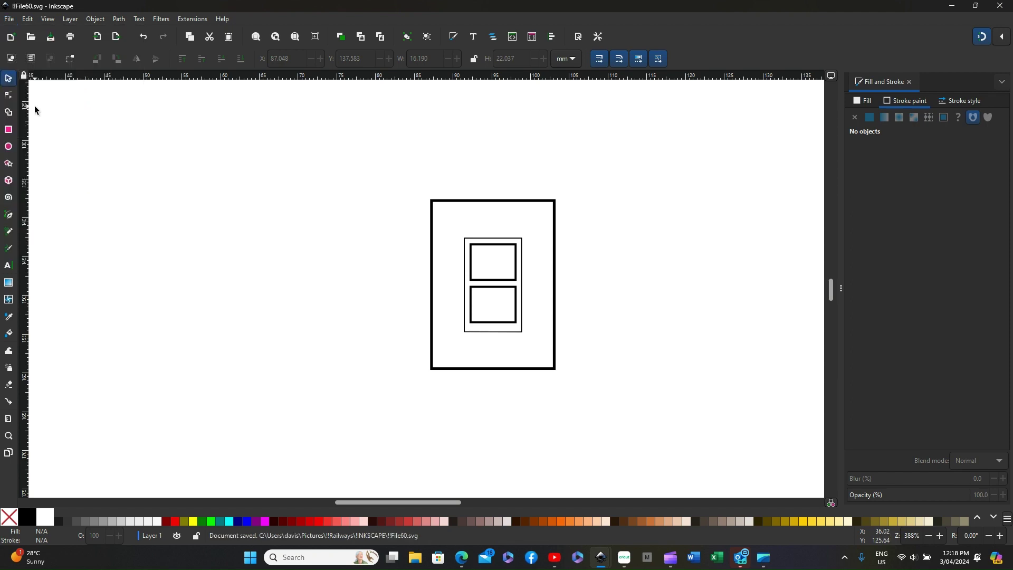
{"action": "left_click", "coordinate": [623, 563]}
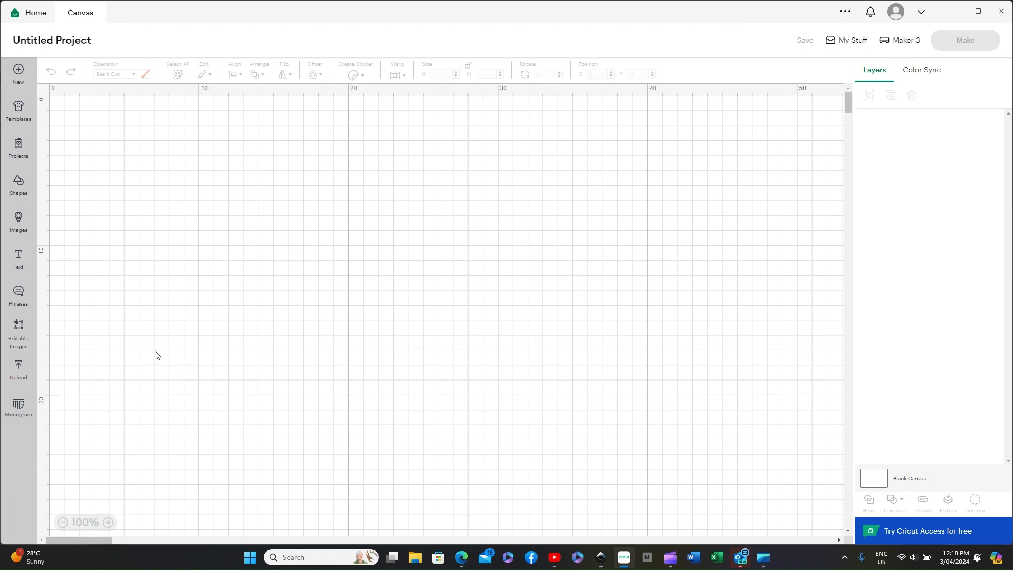
{"action": "left_click", "coordinate": [17, 370]}
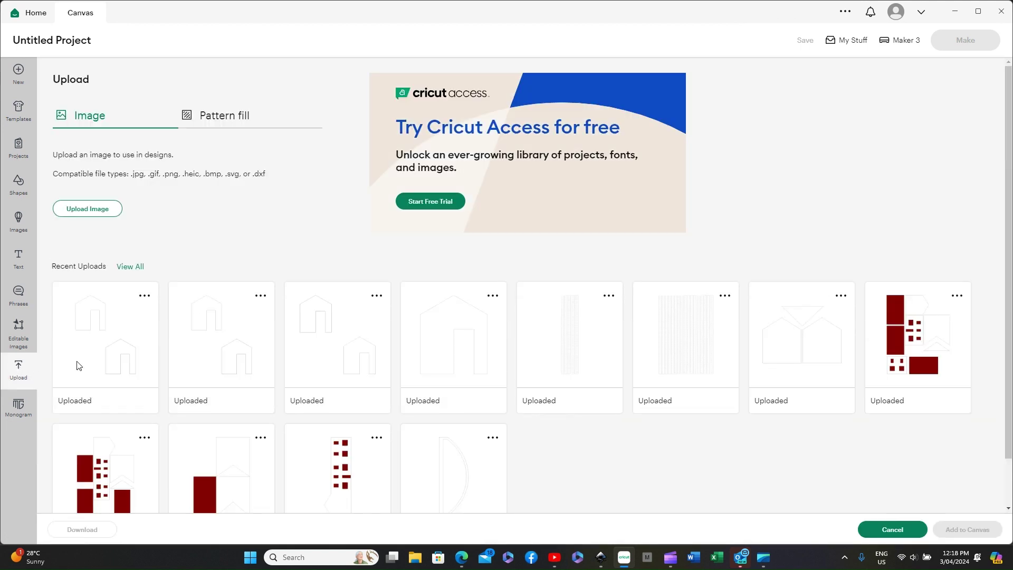
{"action": "left_click", "coordinate": [106, 207]}
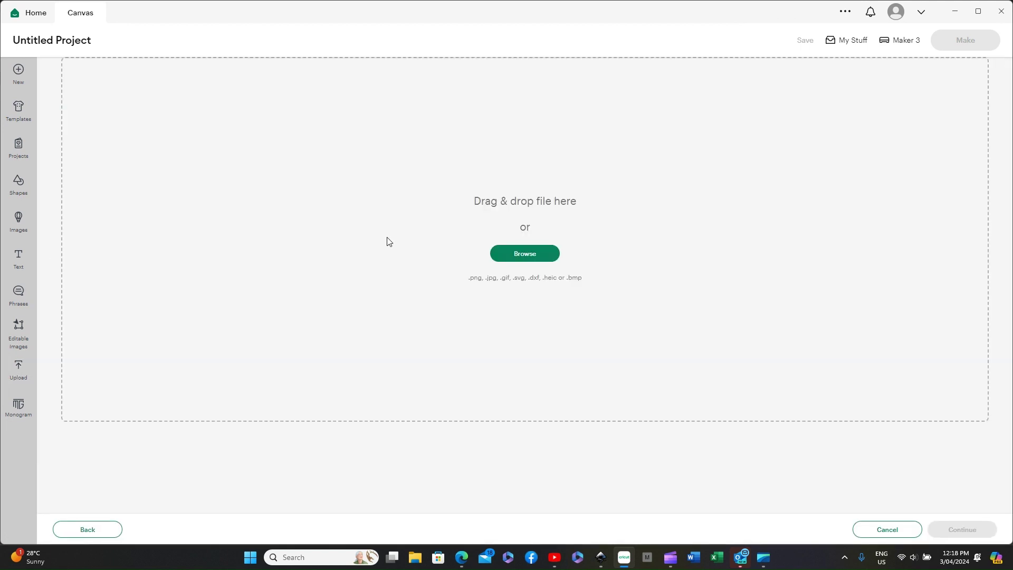
{"action": "left_click", "coordinate": [510, 259]}
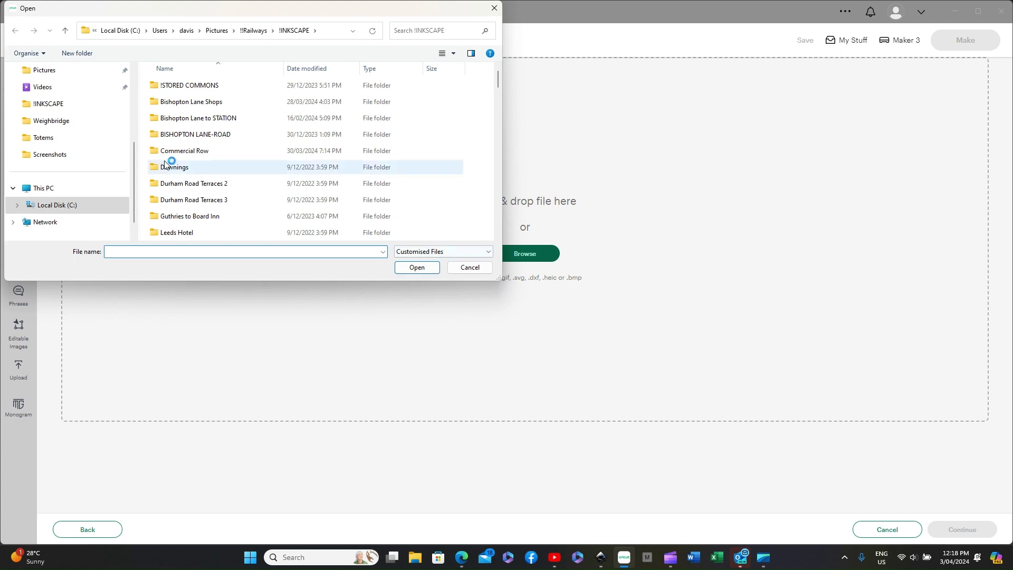
{"action": "scroll", "coordinate": [164, 163], "scroll_direction": "down", "scroll_amount": 3}
{"action": "scroll", "coordinate": [165, 164], "scroll_direction": "down", "scroll_amount": 3}
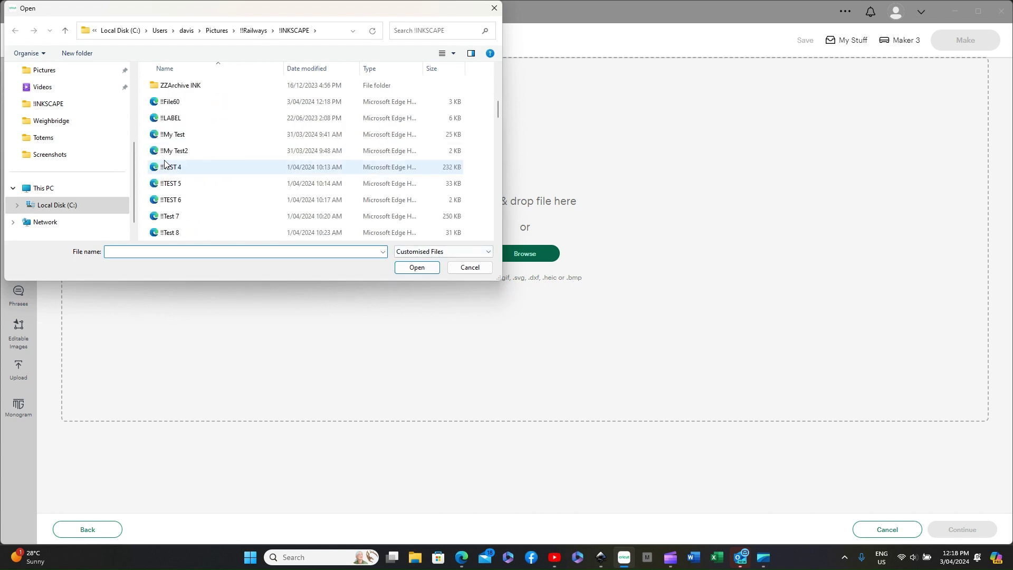
{"action": "left_click", "coordinate": [167, 102]}
{"action": "left_click", "coordinate": [417, 268]}
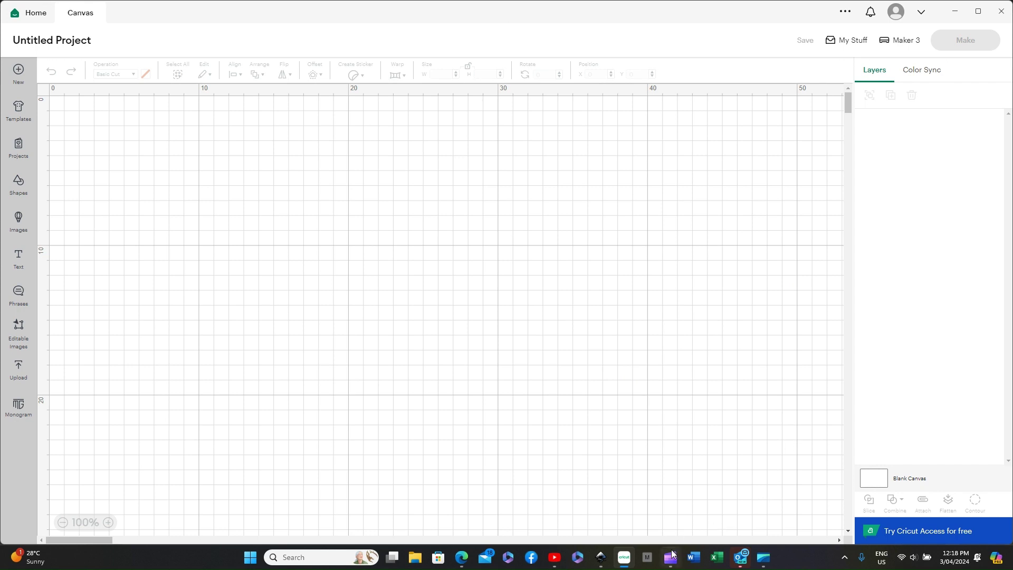
- Select all four window-frame outlines together, confirming their solid black 000000ff stroke
{"action": "mouse_move", "coordinate": [669, 563]}
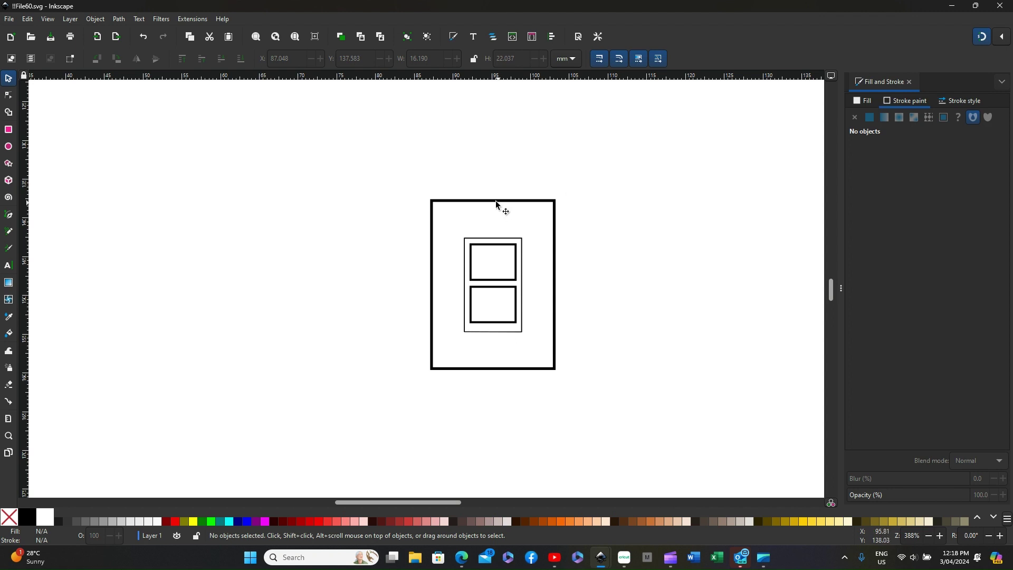
{"action": "mouse_move", "coordinate": [423, 177]}
{"action": "left_mouse_down"}
{"action": "mouse_move", "coordinate": [557, 184]}
{"action": "mouse_move", "coordinate": [569, 427]}
{"action": "left_mouse_up"}
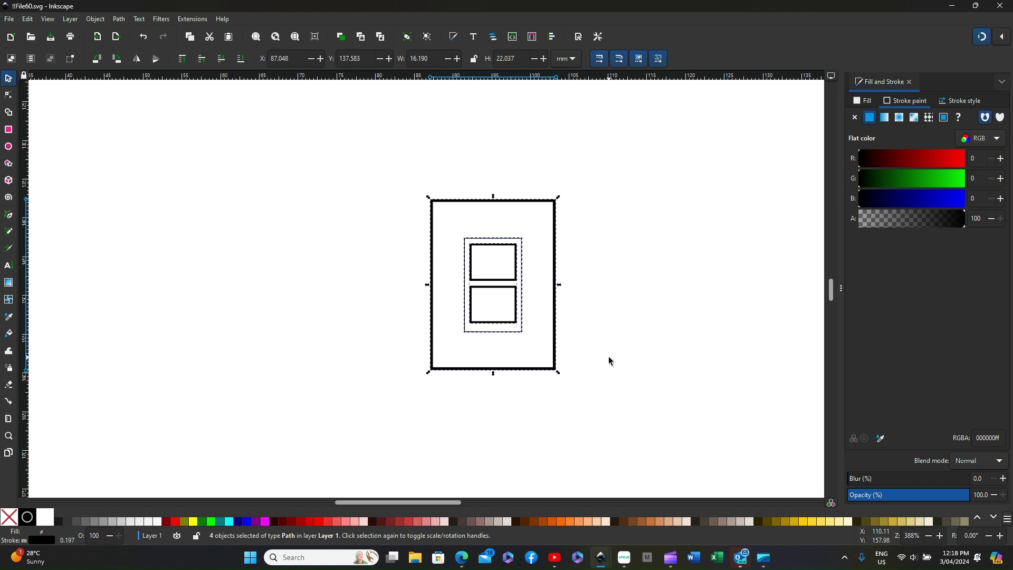
{"action": "left_click", "coordinate": [606, 327]}
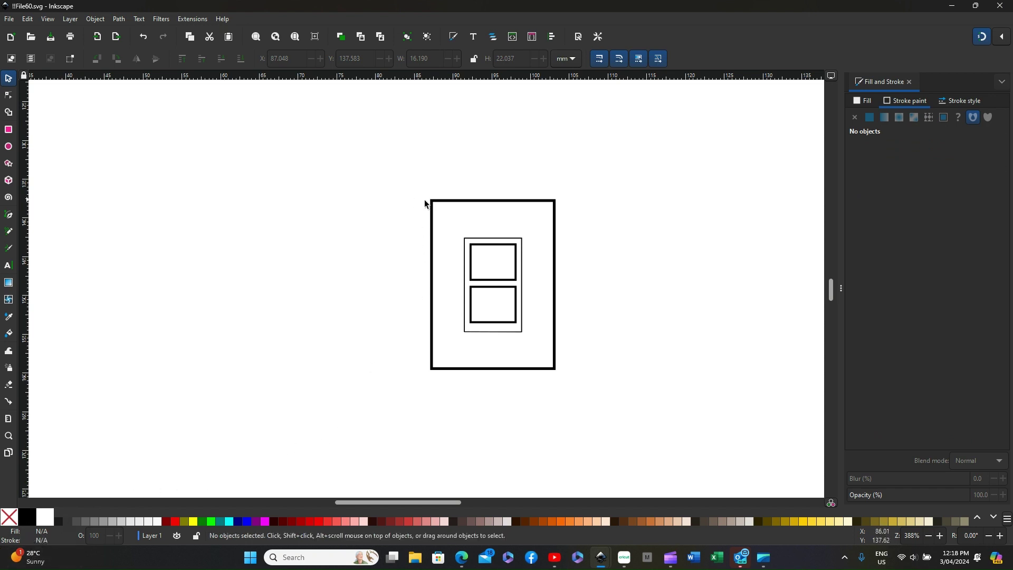
{"action": "mouse_move", "coordinate": [416, 193]}
{"action": "left_mouse_down"}
{"action": "mouse_move", "coordinate": [438, 190]}
{"action": "mouse_move", "coordinate": [604, 261]}
{"action": "mouse_move", "coordinate": [598, 416]}
{"action": "left_mouse_up"}
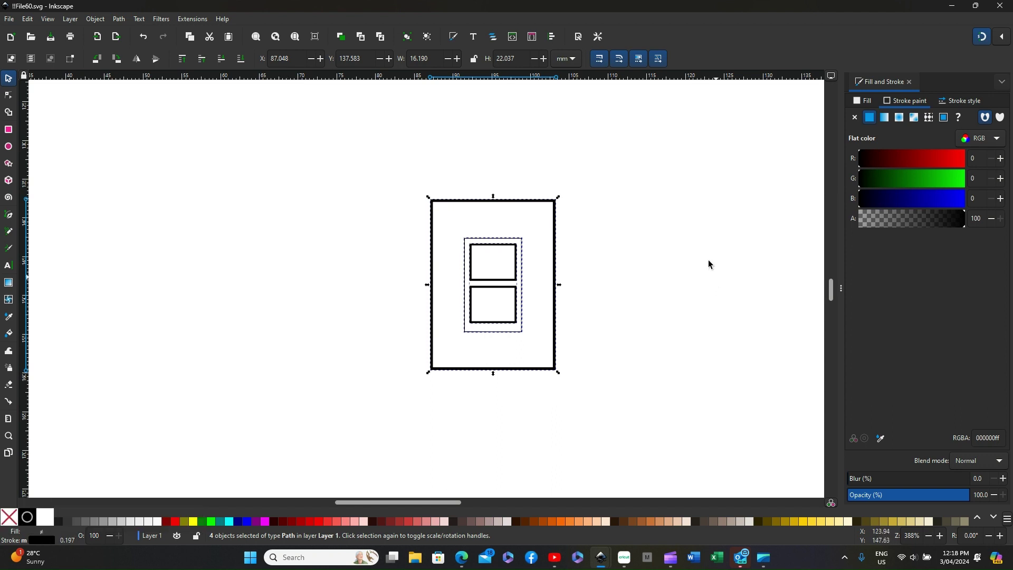
- Set the four outlines' fill to No paint and save the !!File60 drawing
{"action": "left_click", "coordinate": [860, 102]}
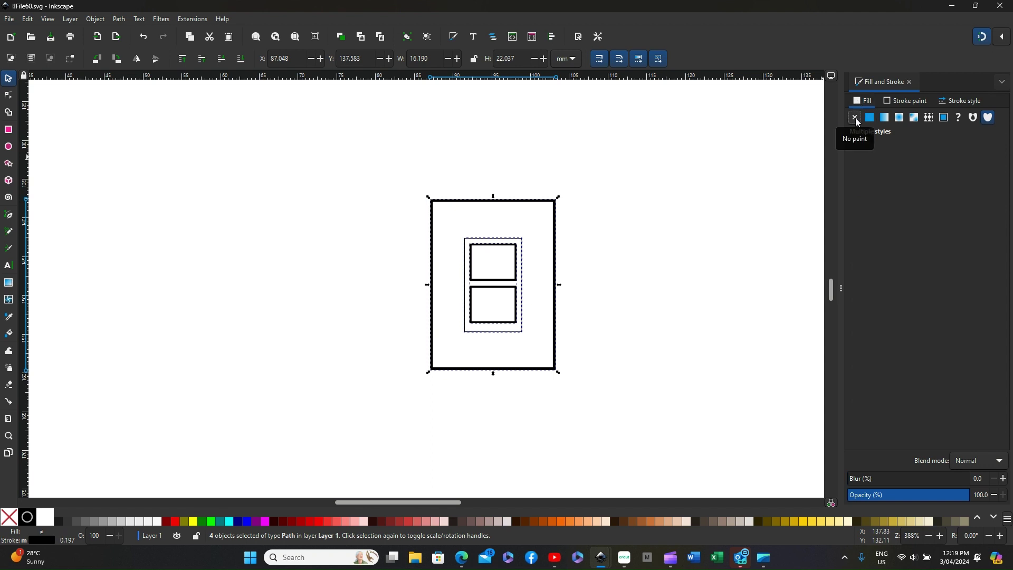
{"action": "left_click", "coordinate": [857, 119]}
{"action": "left_click", "coordinate": [650, 207]}
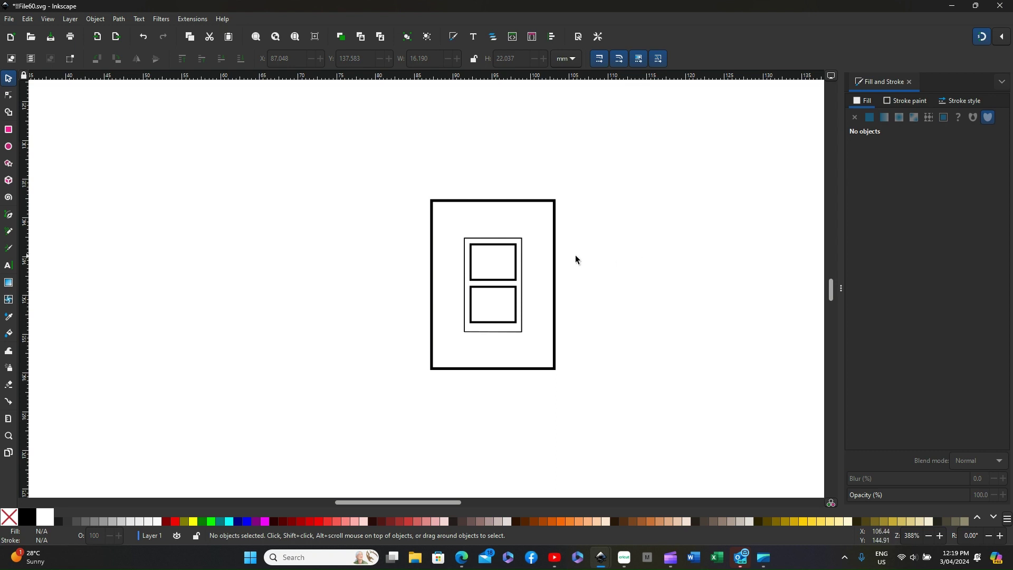
{"action": "left_click", "coordinate": [482, 201]}
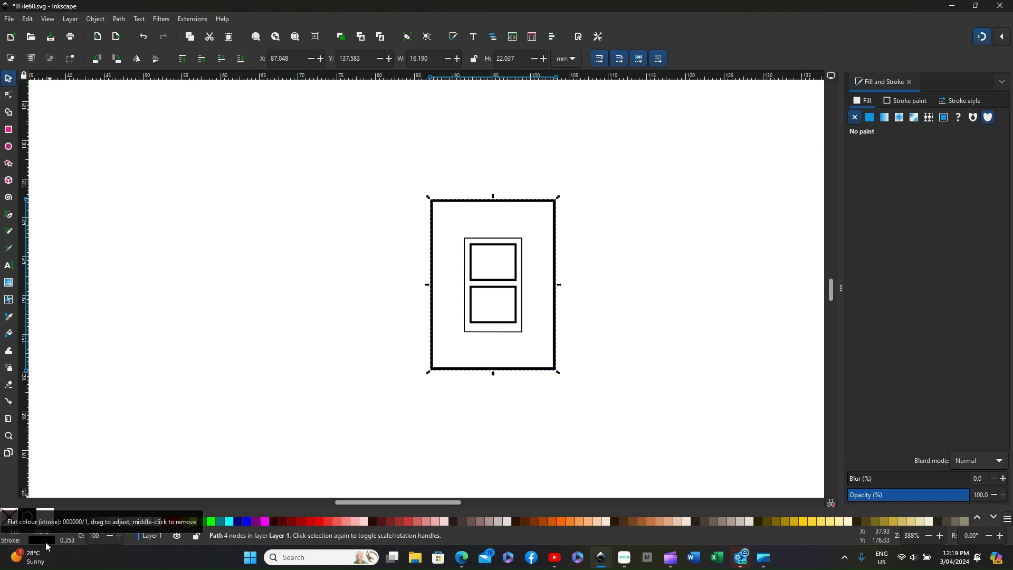
{"action": "left_click", "coordinate": [9, 20]}
{"action": "left_click", "coordinate": [23, 101]}
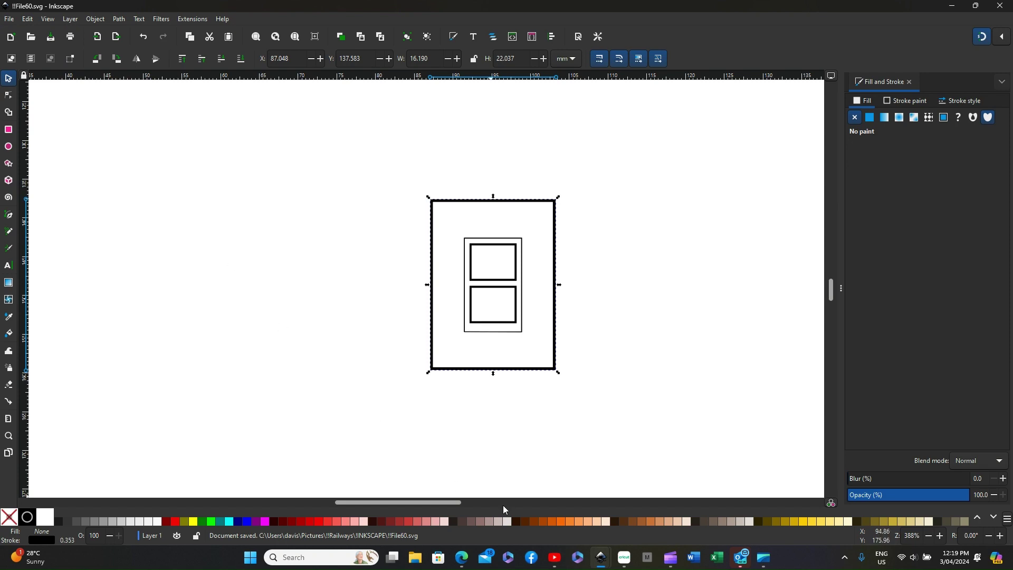
- Upload !!File60.svg to Cricut Design Space and add it to the canvas at 1.58 × 2.17 cm
{"action": "left_click", "coordinate": [624, 558]}
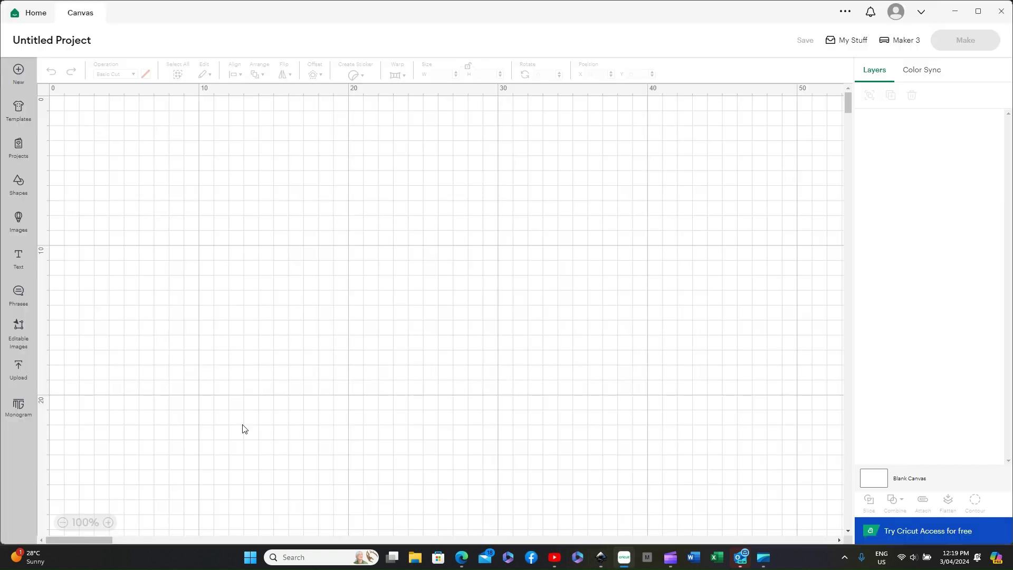
{"action": "left_click", "coordinate": [19, 369]}
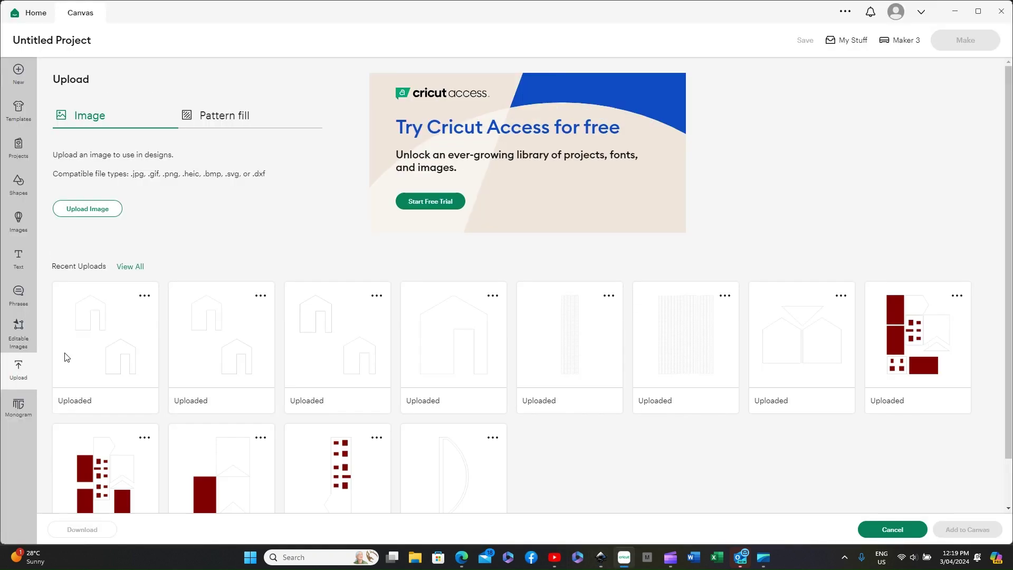
{"action": "left_click", "coordinate": [83, 208]}
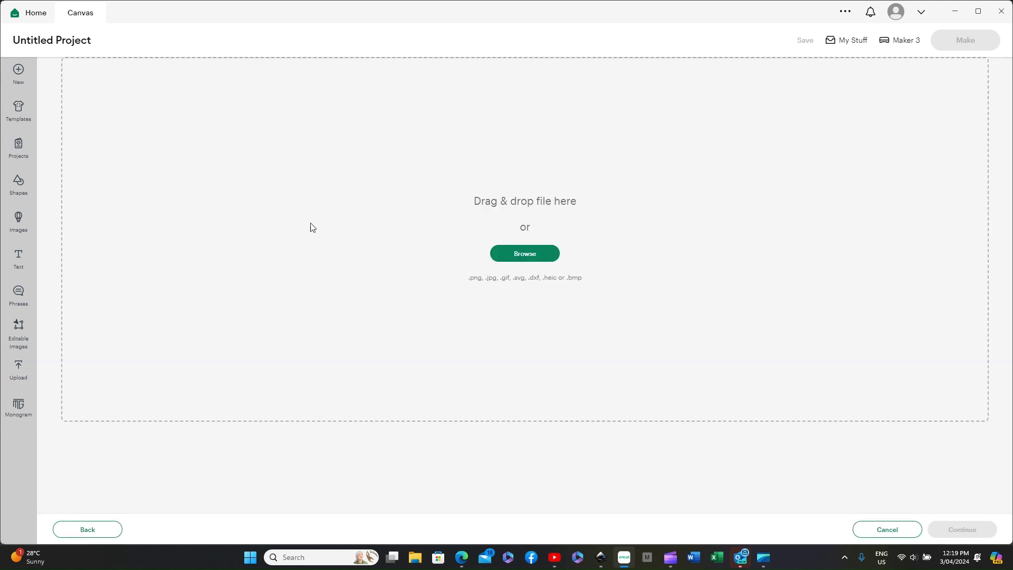
{"action": "left_click", "coordinate": [517, 258]}
{"action": "scroll", "coordinate": [262, 165], "scroll_direction": "down", "scroll_amount": 4}
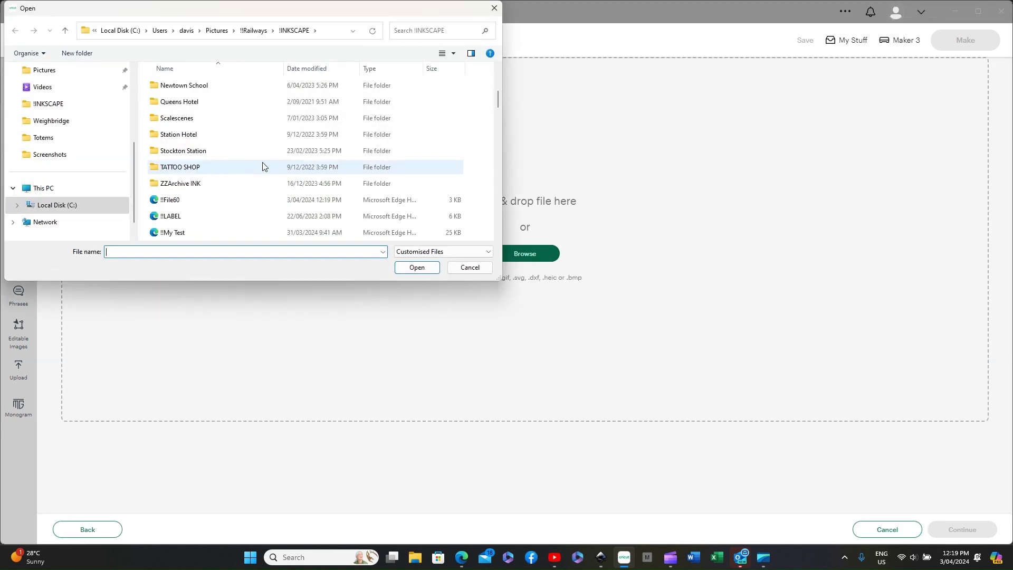
{"action": "scroll", "coordinate": [262, 165], "scroll_direction": "down", "scroll_amount": 5}
{"action": "scroll", "coordinate": [263, 165], "scroll_direction": "up", "scroll_amount": 3}
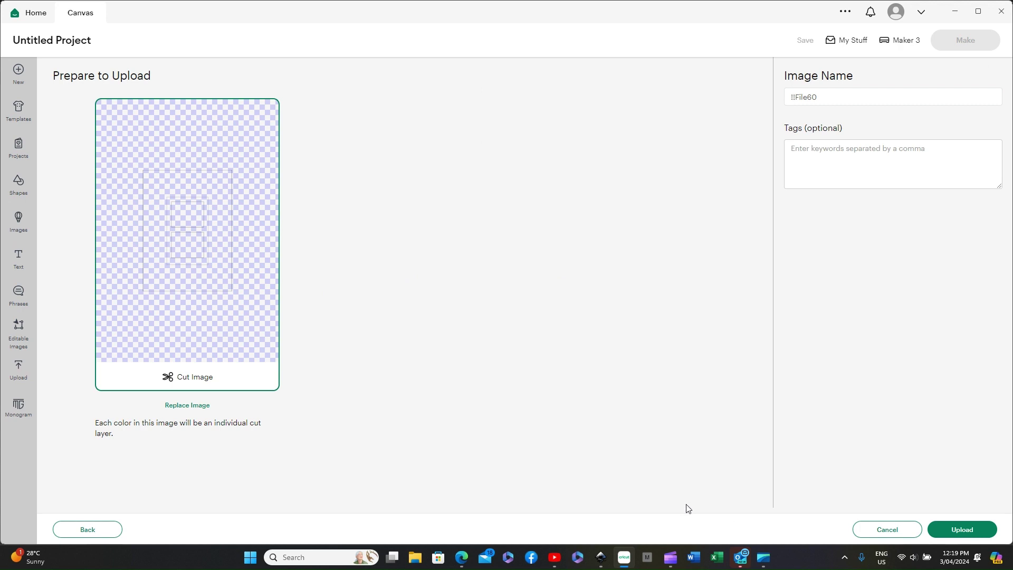
{"action": "left_click", "coordinate": [959, 531]}
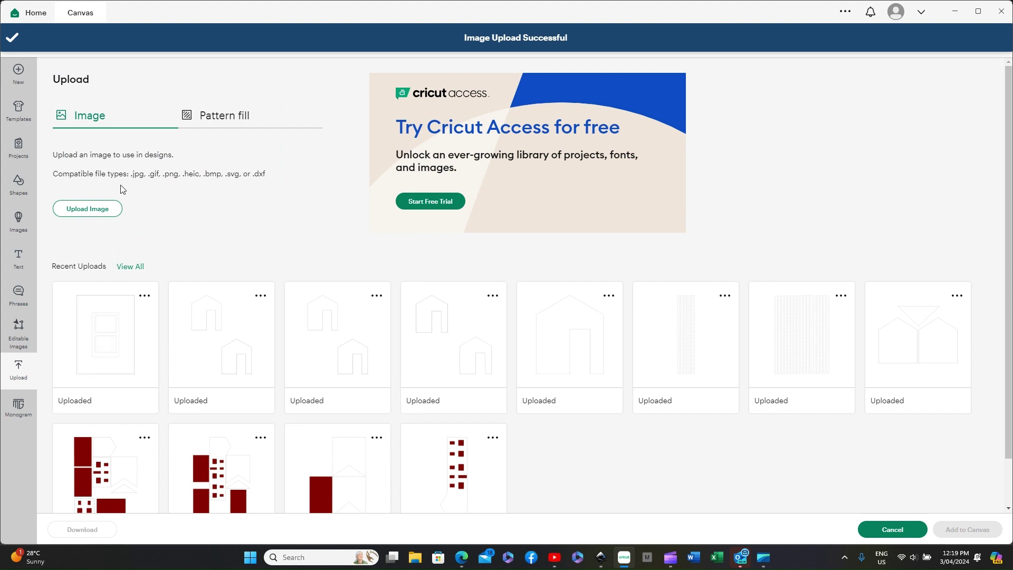
{"action": "left_click", "coordinate": [108, 327]}
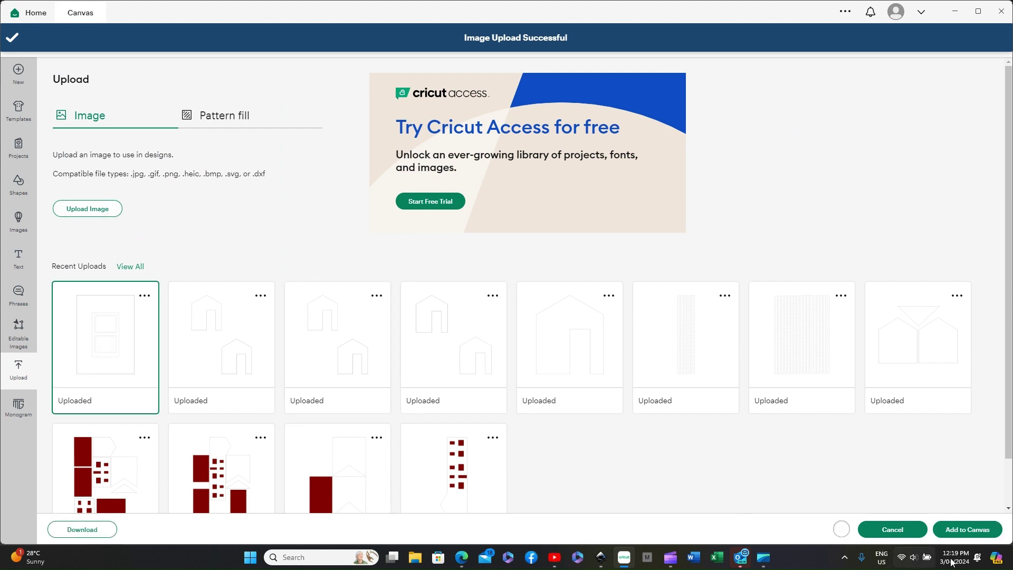
{"action": "left_click", "coordinate": [955, 532]}
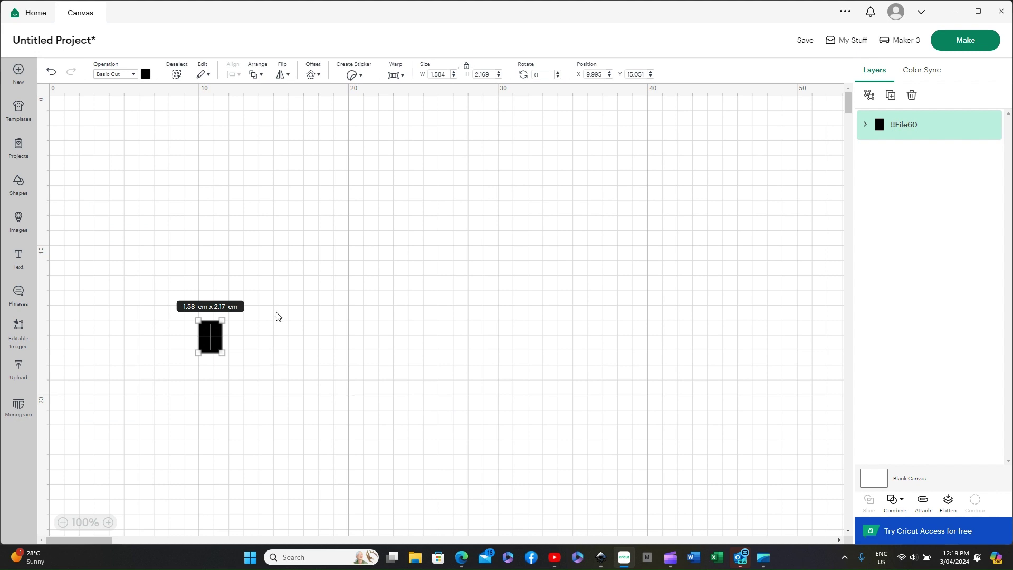
- Resize the window frame to 5 cm wide, making it 5 cm × 6.85 cm
{"action": "scroll", "coordinate": [279, 316], "scroll_direction": "down", "scroll_amount": 3}
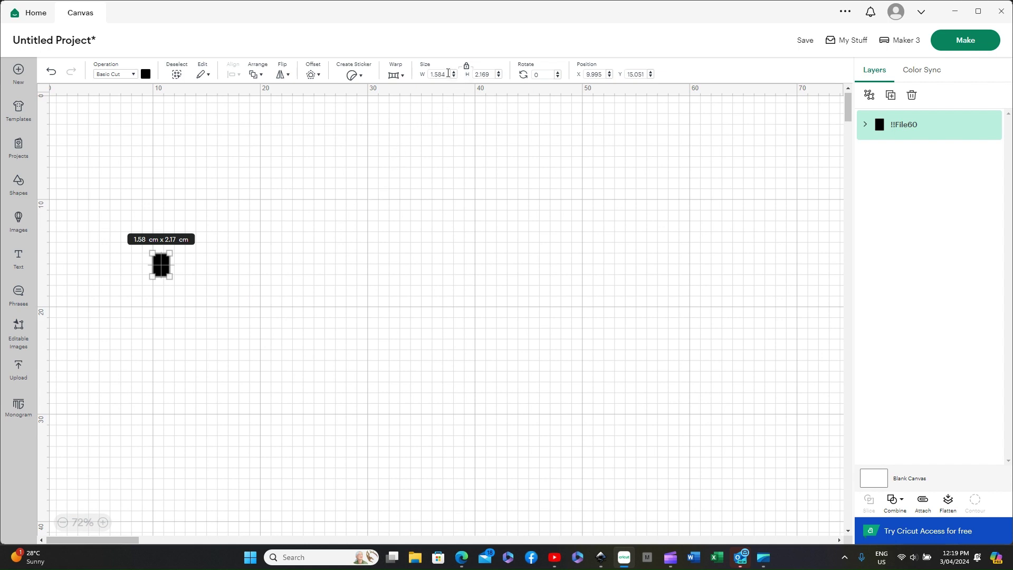
{"action": "left_click", "coordinate": [447, 73]}
{"action": "type", "text": "5"}
{"action": "key", "text": "Return"}
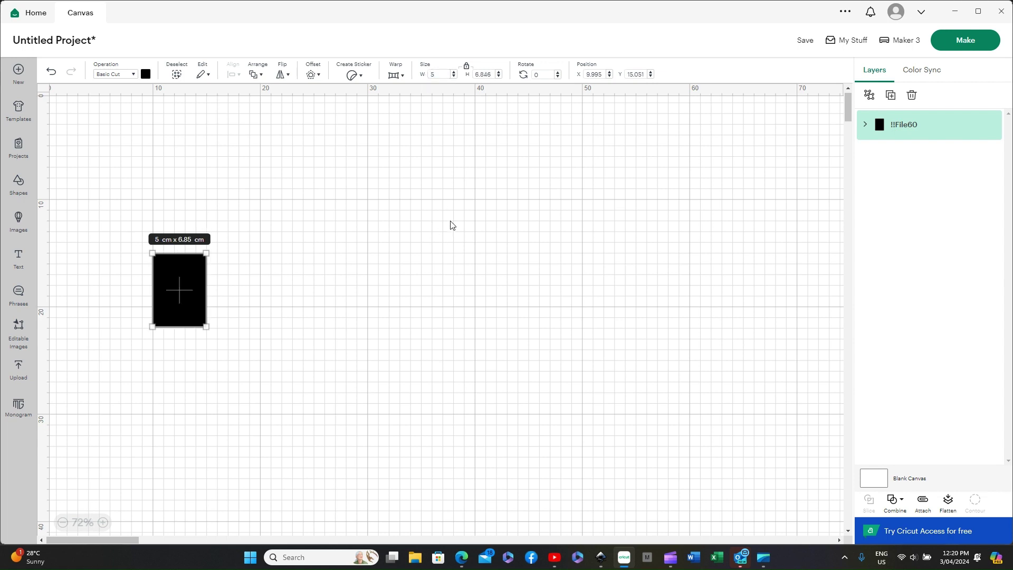
- Attach the window frame's parts together and send the design to Make
{"action": "left_click", "coordinate": [400, 278]}
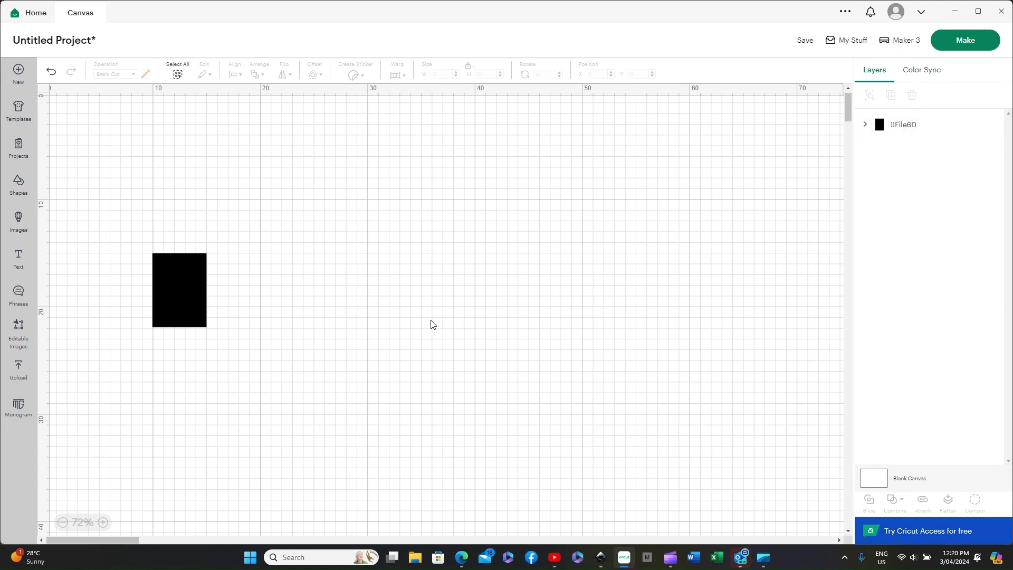
{"action": "left_click", "coordinate": [202, 288]}
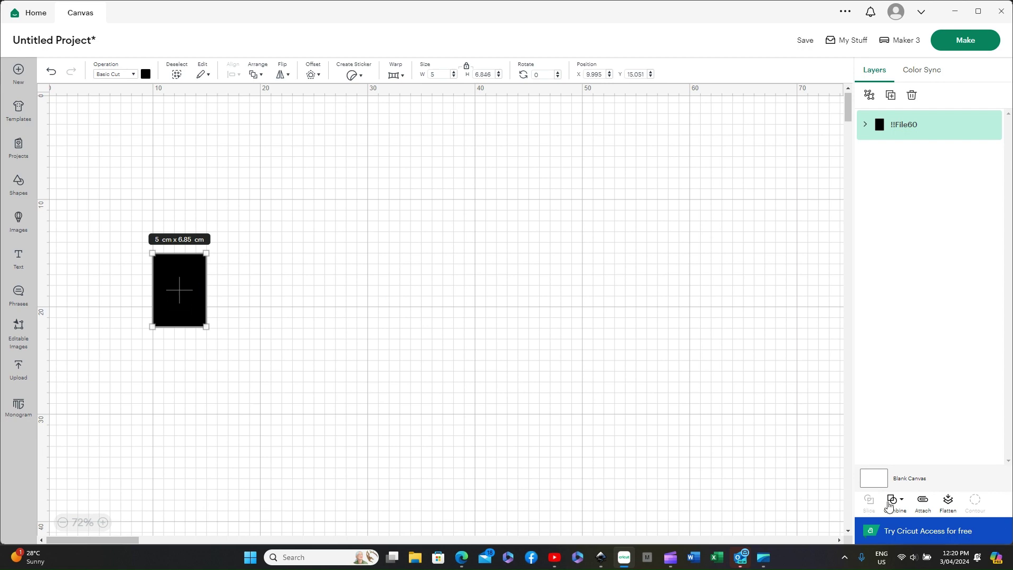
{"action": "left_click", "coordinate": [922, 502]}
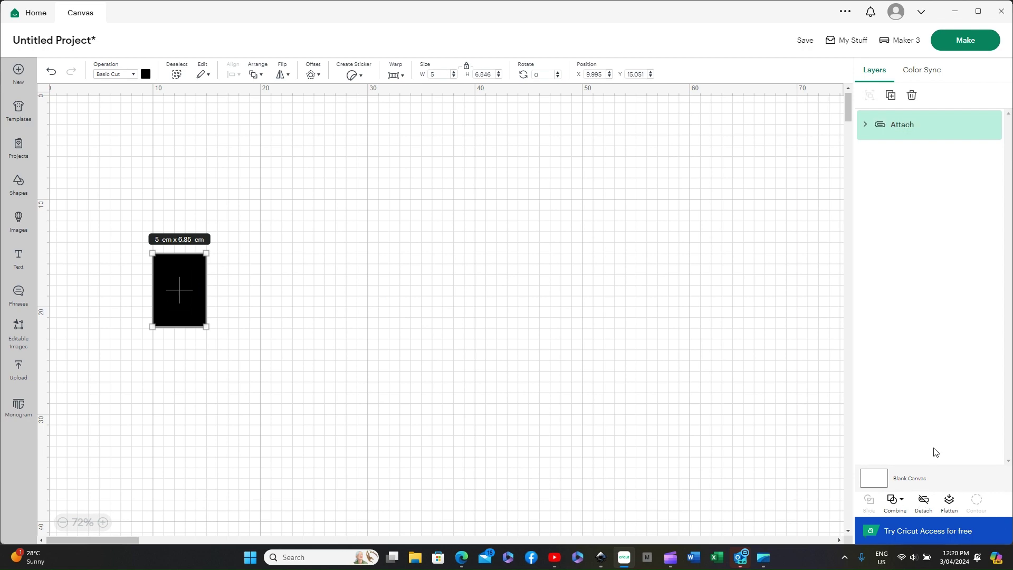
{"action": "left_click", "coordinate": [958, 42]}
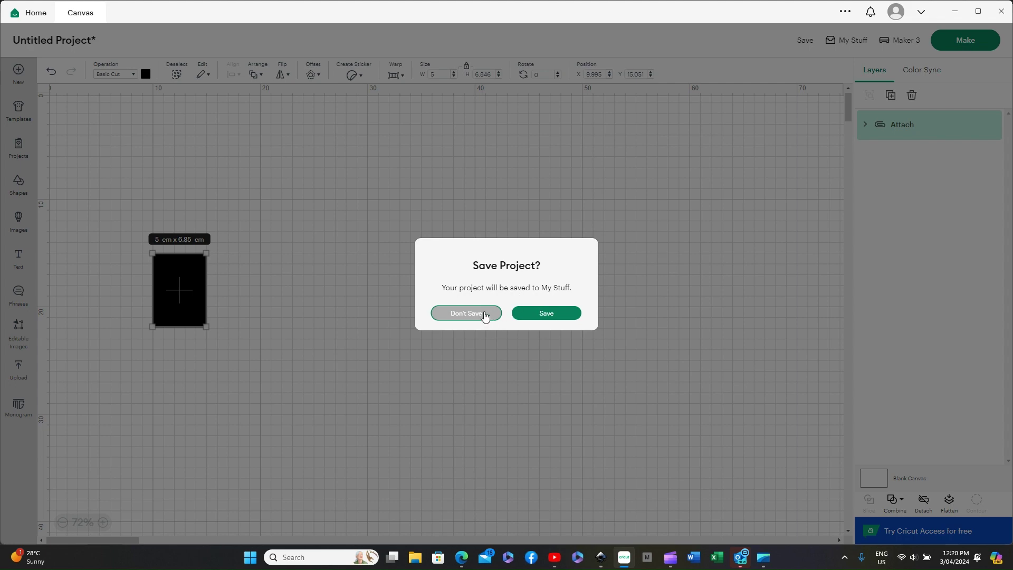
- Decline saving the project and go on to the Prepare mat screen
{"action": "left_click", "coordinate": [482, 315]}
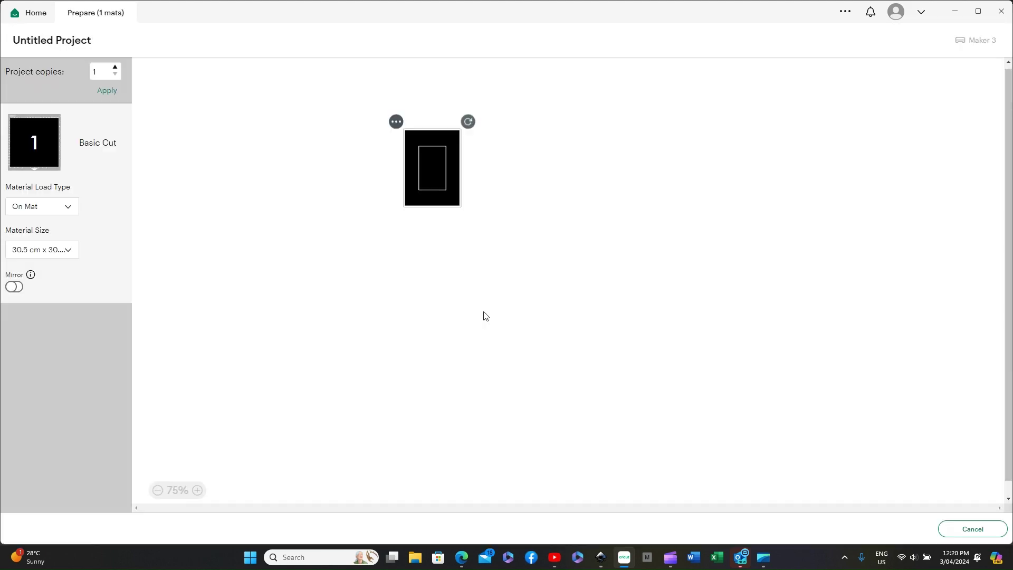